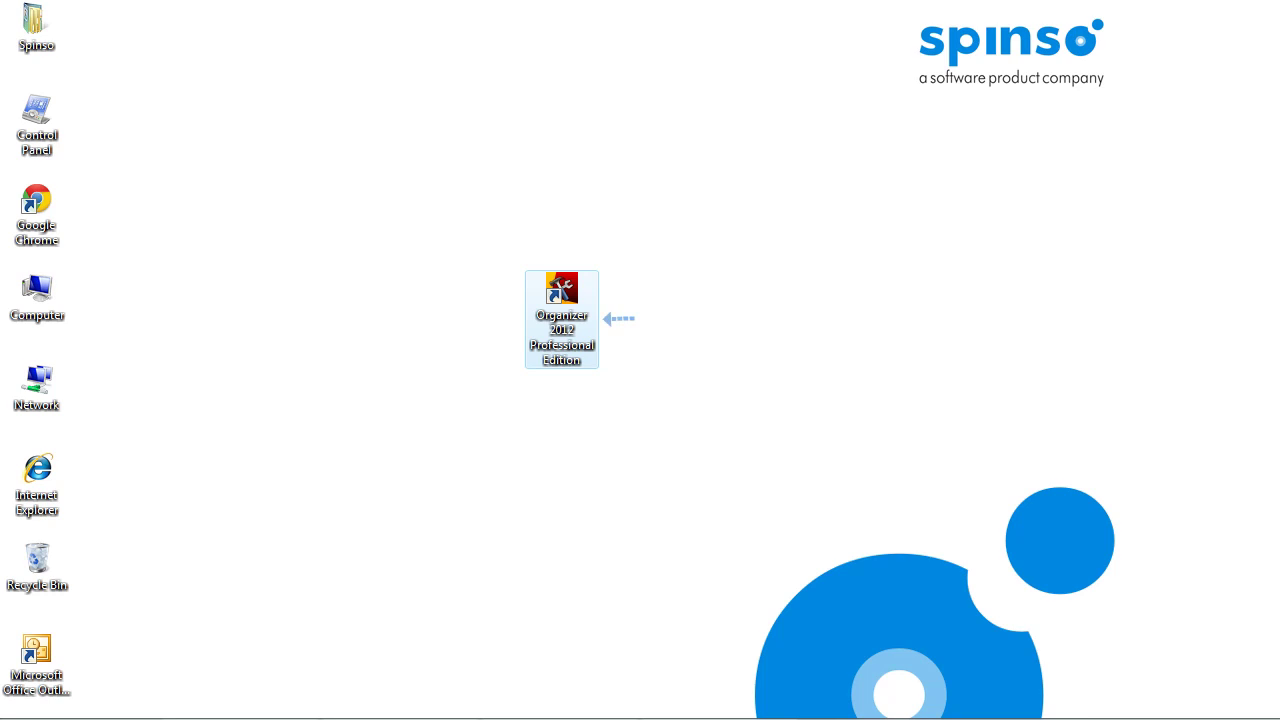
Step: Launch Organizer Professional 2012, log in with the prefilled Admin credentials and accept the trial terms
key("Return")
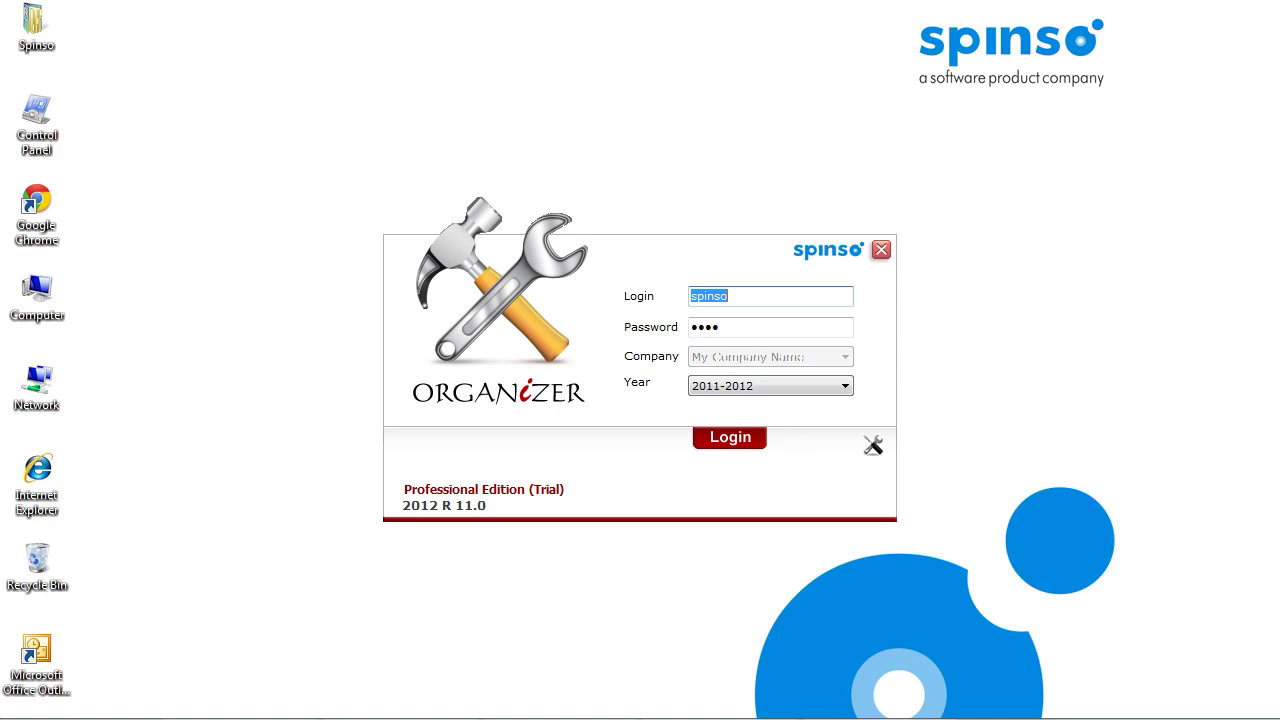
key("Return")
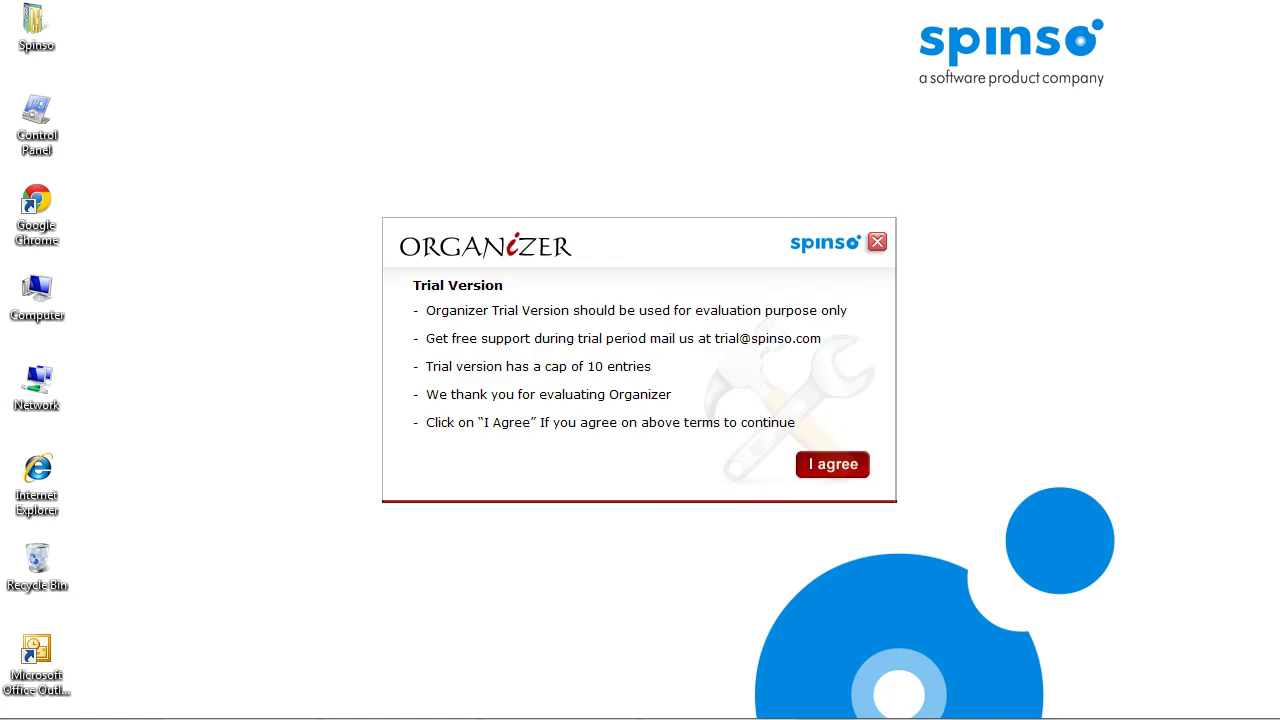
key("Return")
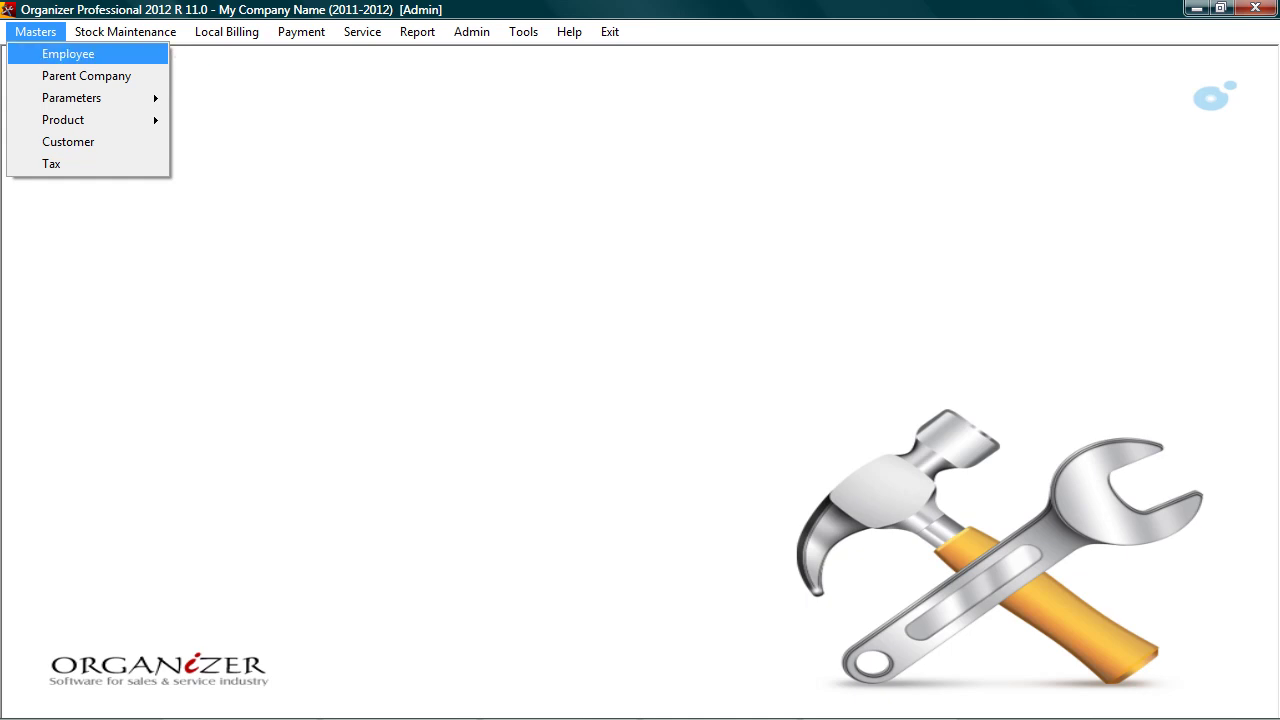
key("Return")
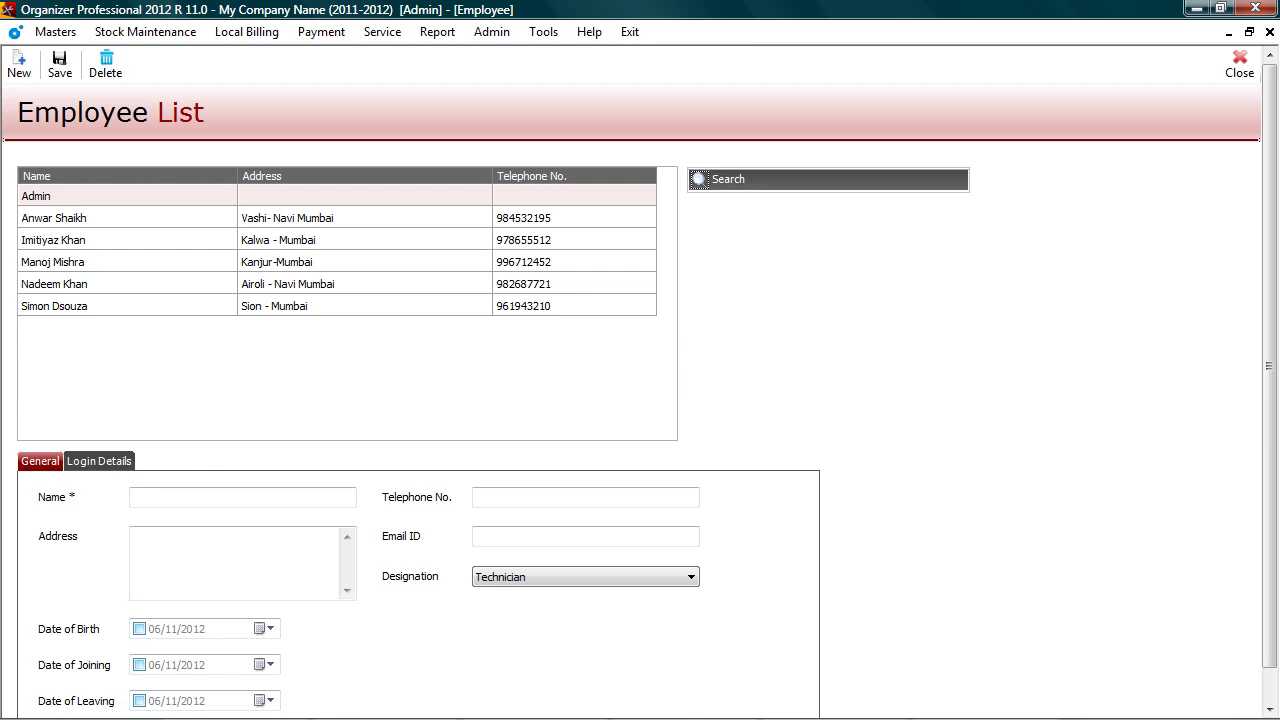
left_click(54, 217)
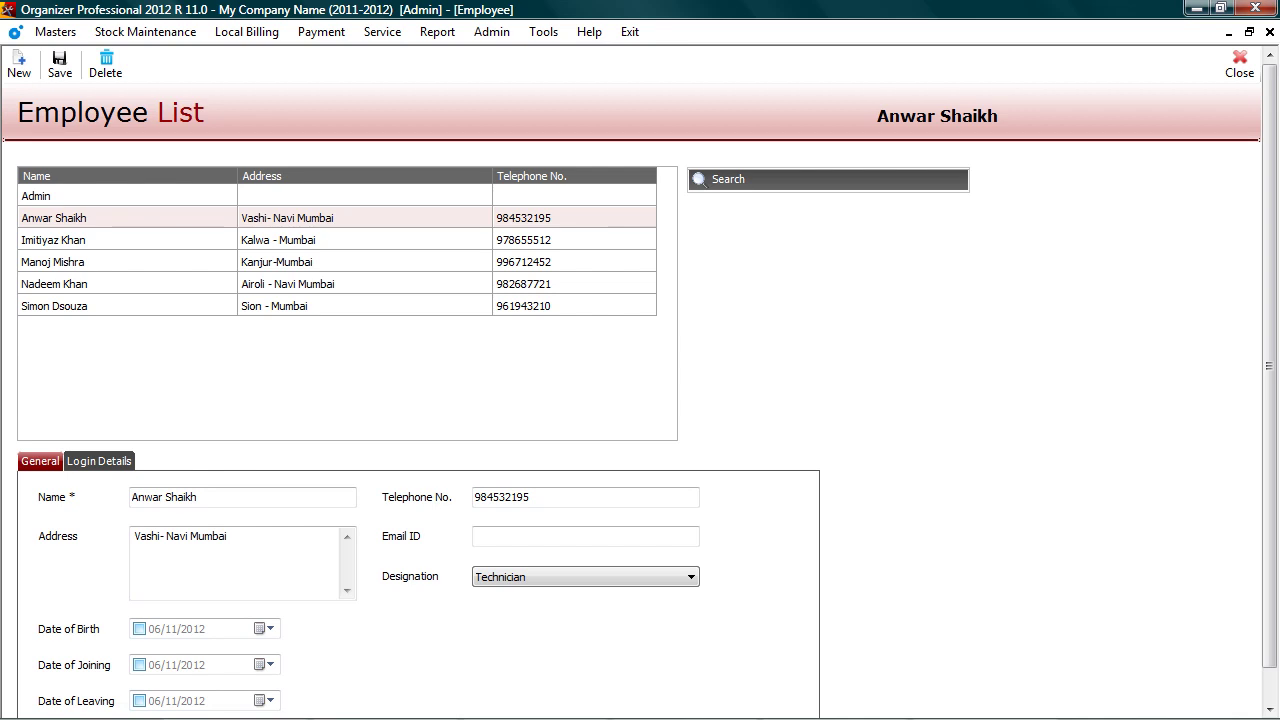
left_click(99, 461)
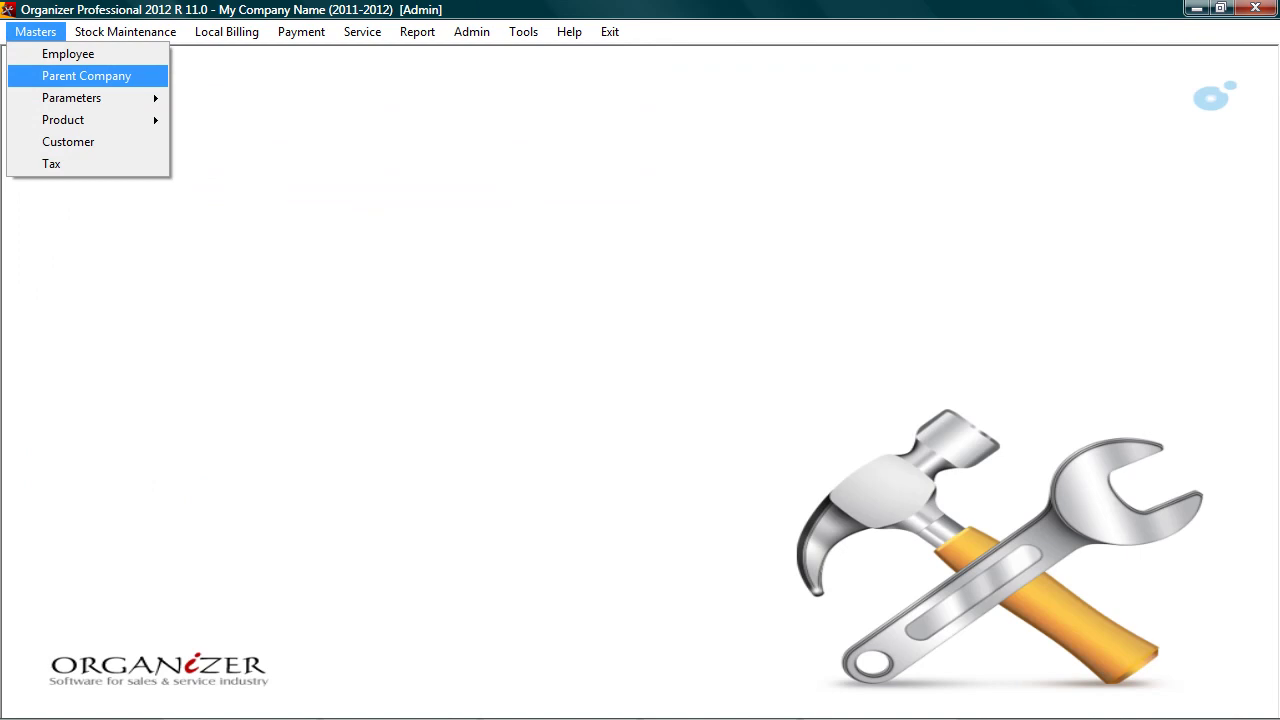
key("Return")
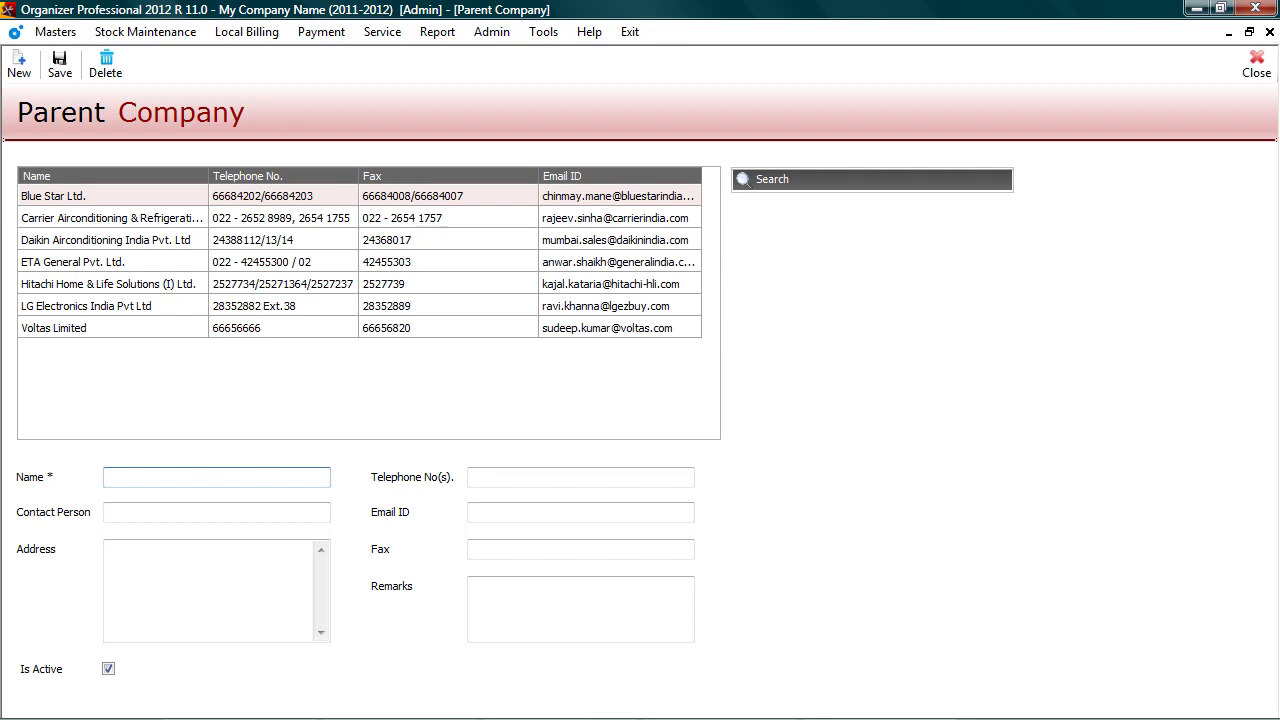
left_click(53, 196)
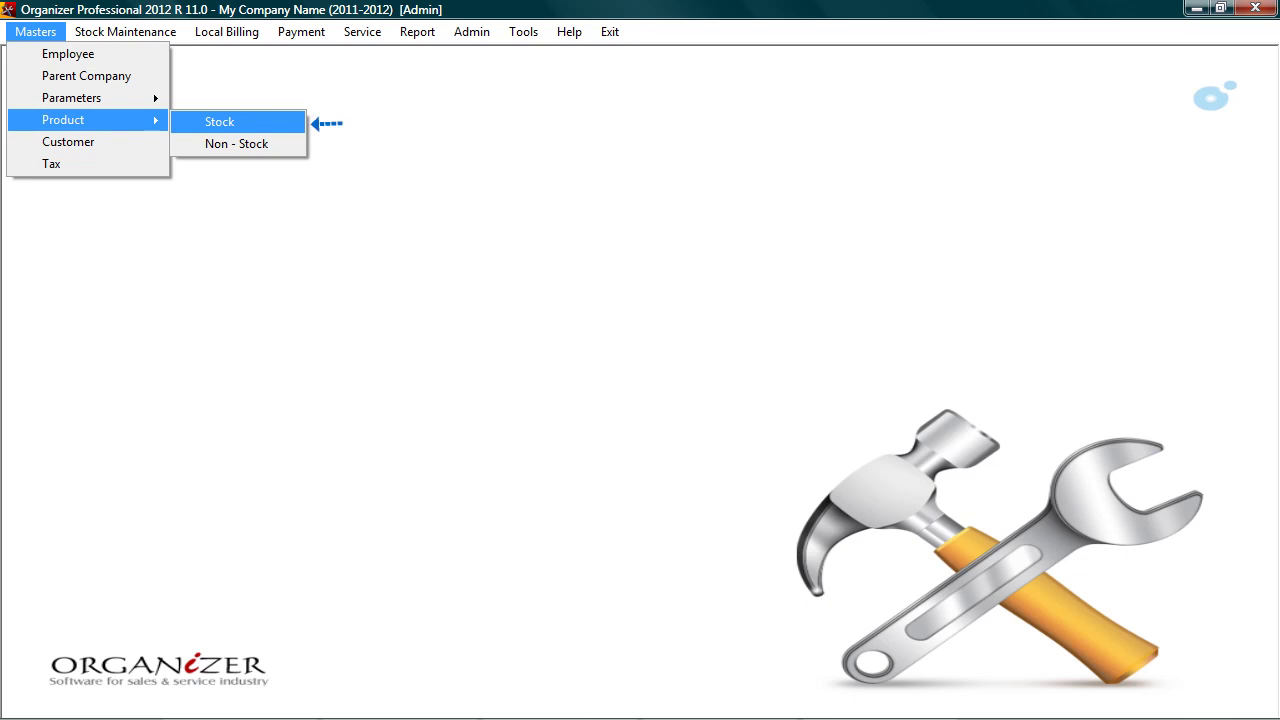
key("Return")
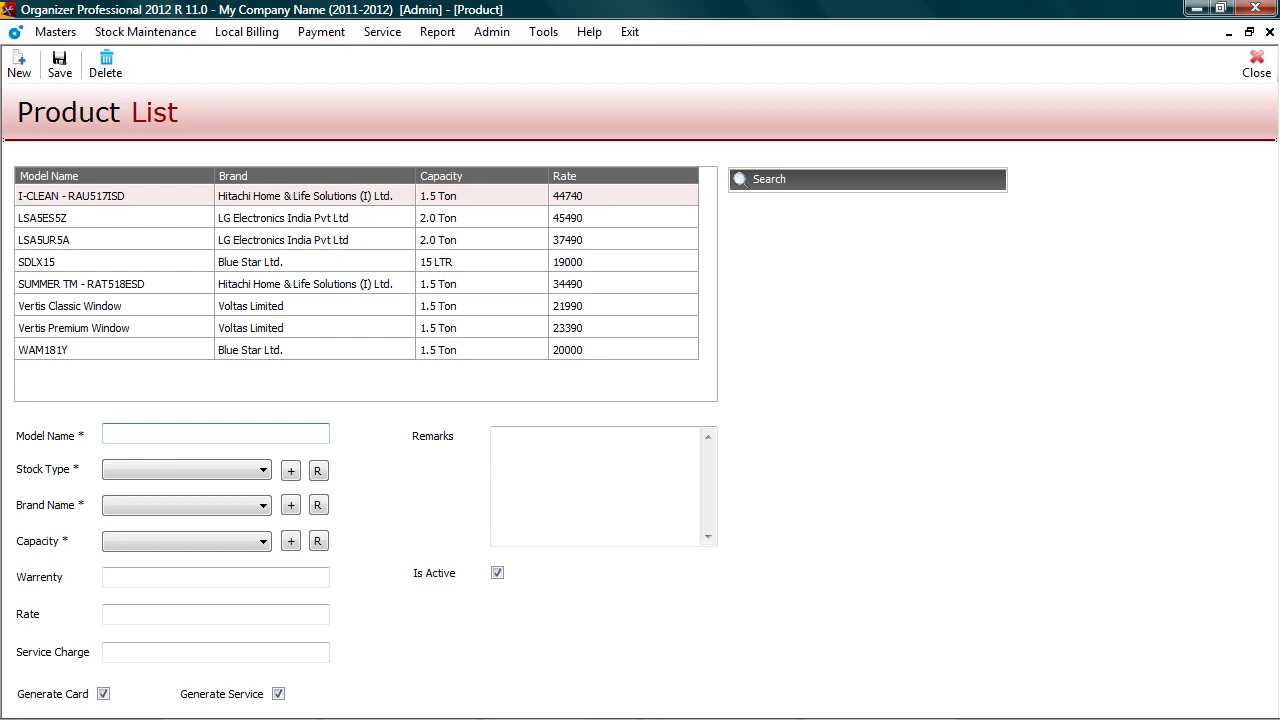
key("Return")
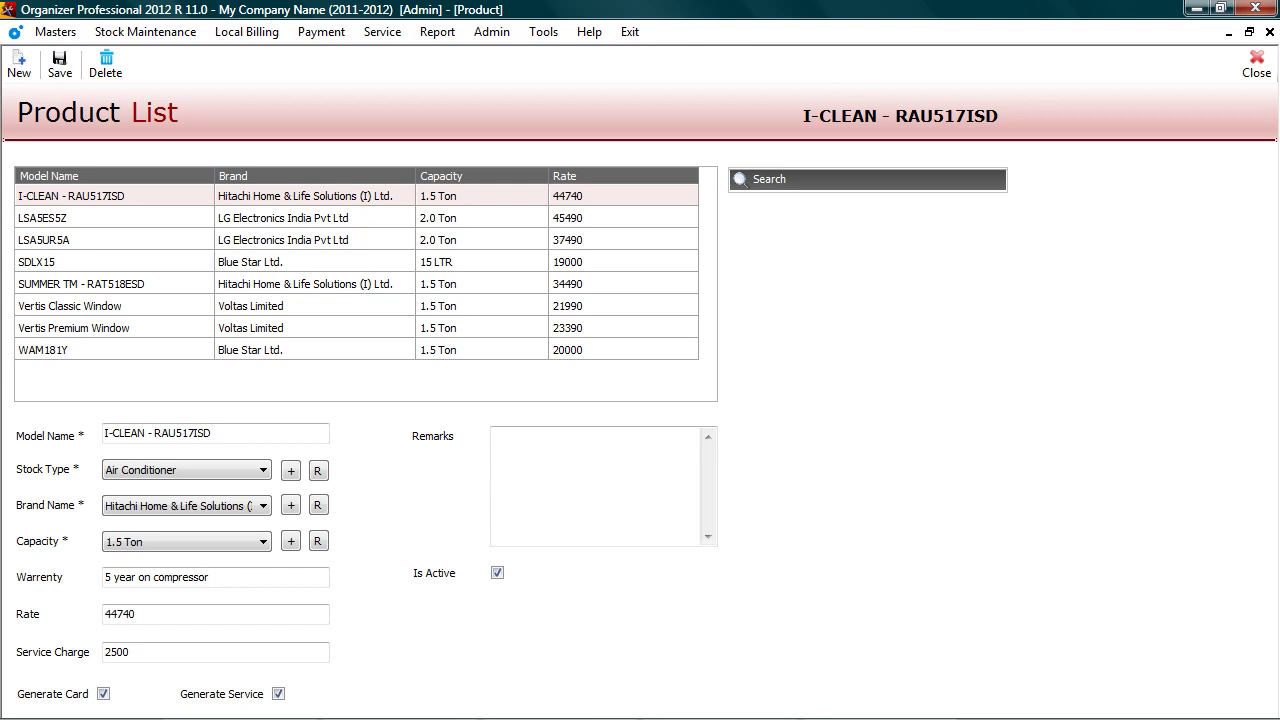
key("Escape")
key("alt+m")
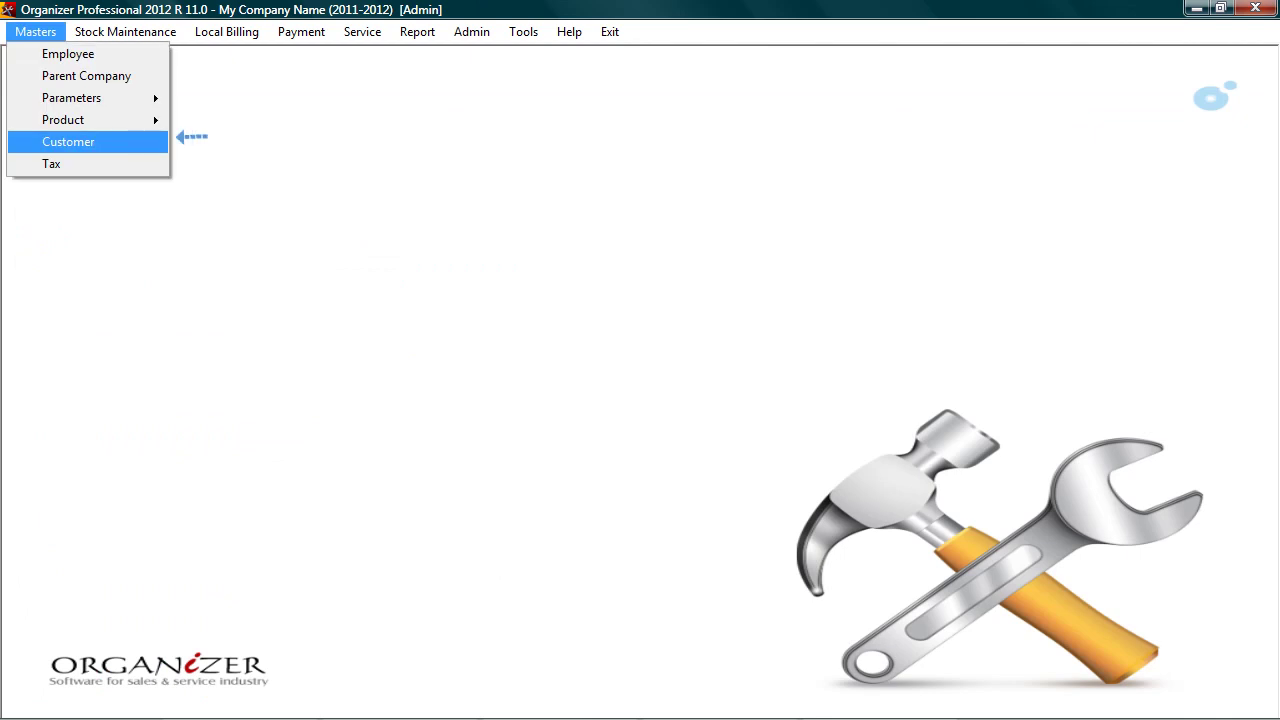
key("Return")
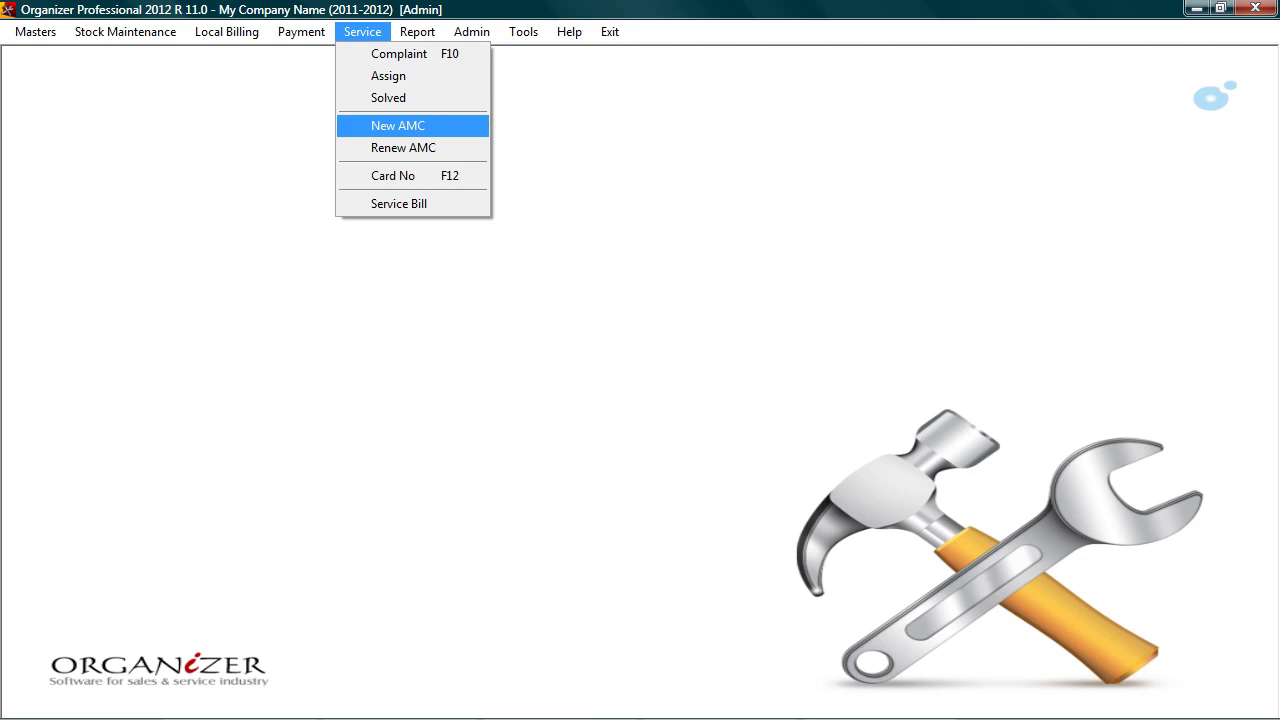
Step: Start a new AMC for Hotel Airport Inn with serial A1254 installed at Lobby
key("Return")
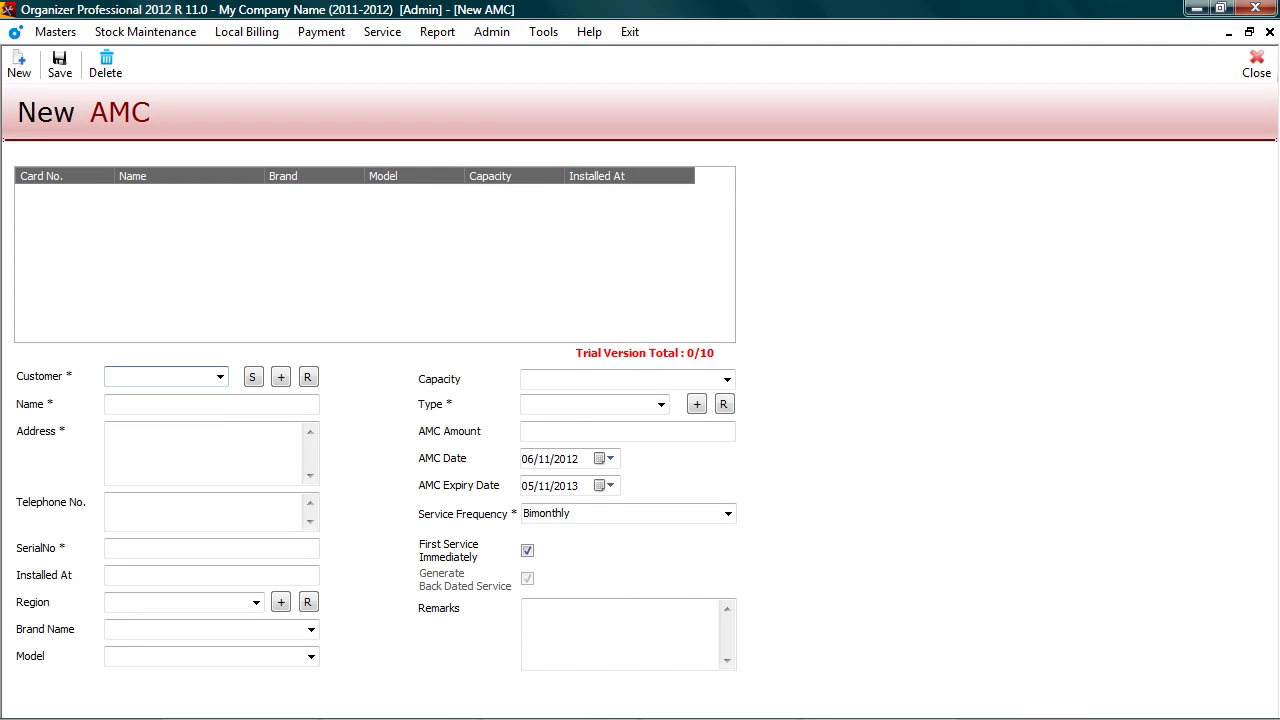
key("alt+Down")
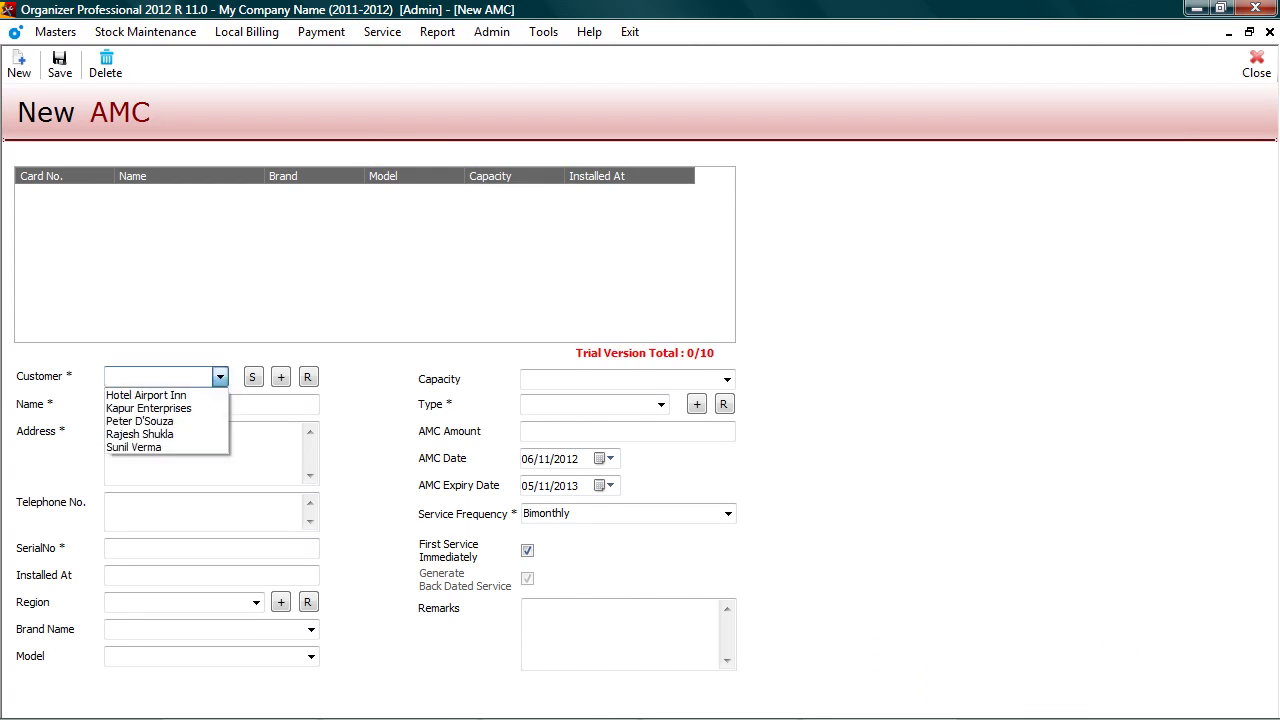
key("Down")
key("Return")
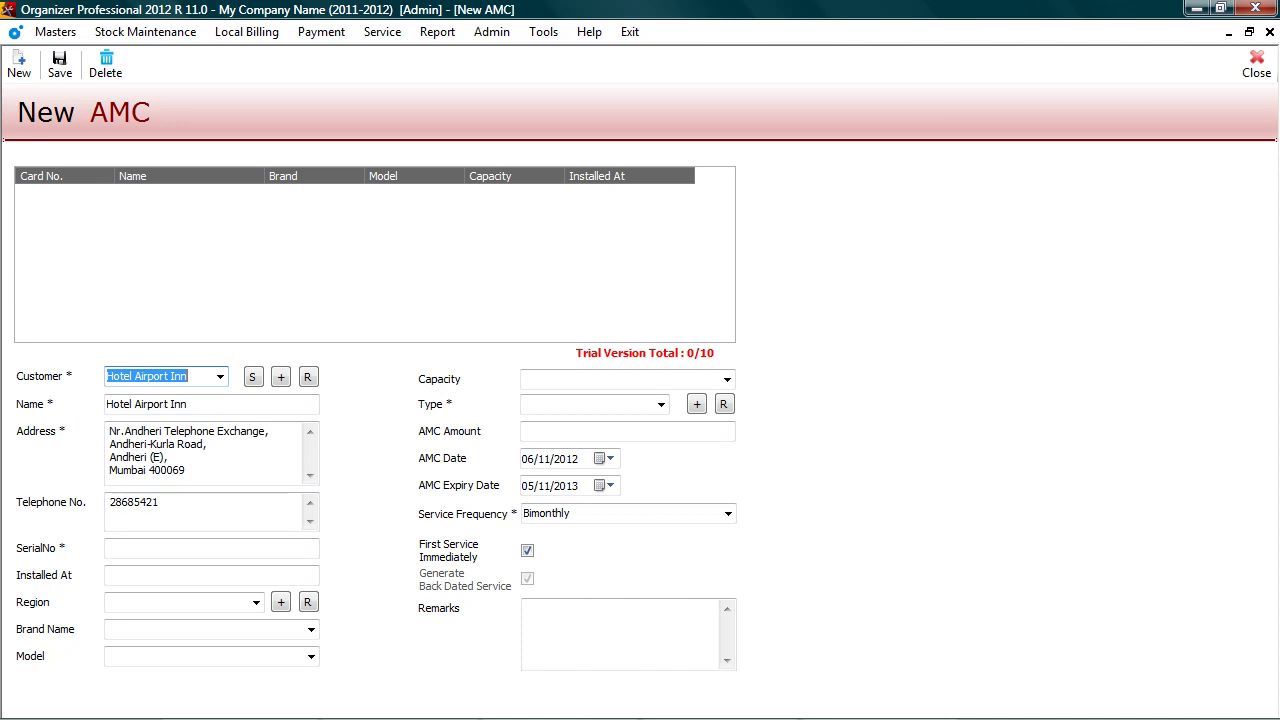
left_click(211, 548)
type("A1254")
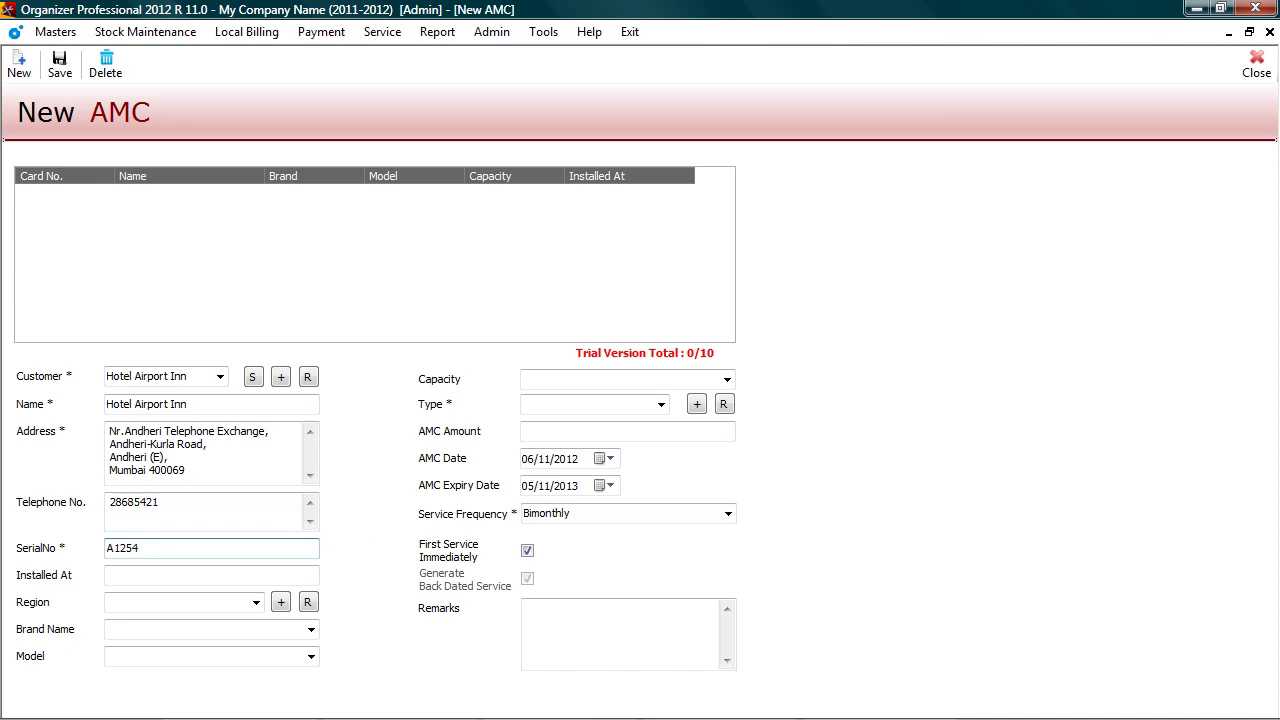
left_click(150, 575)
type("Lobby")
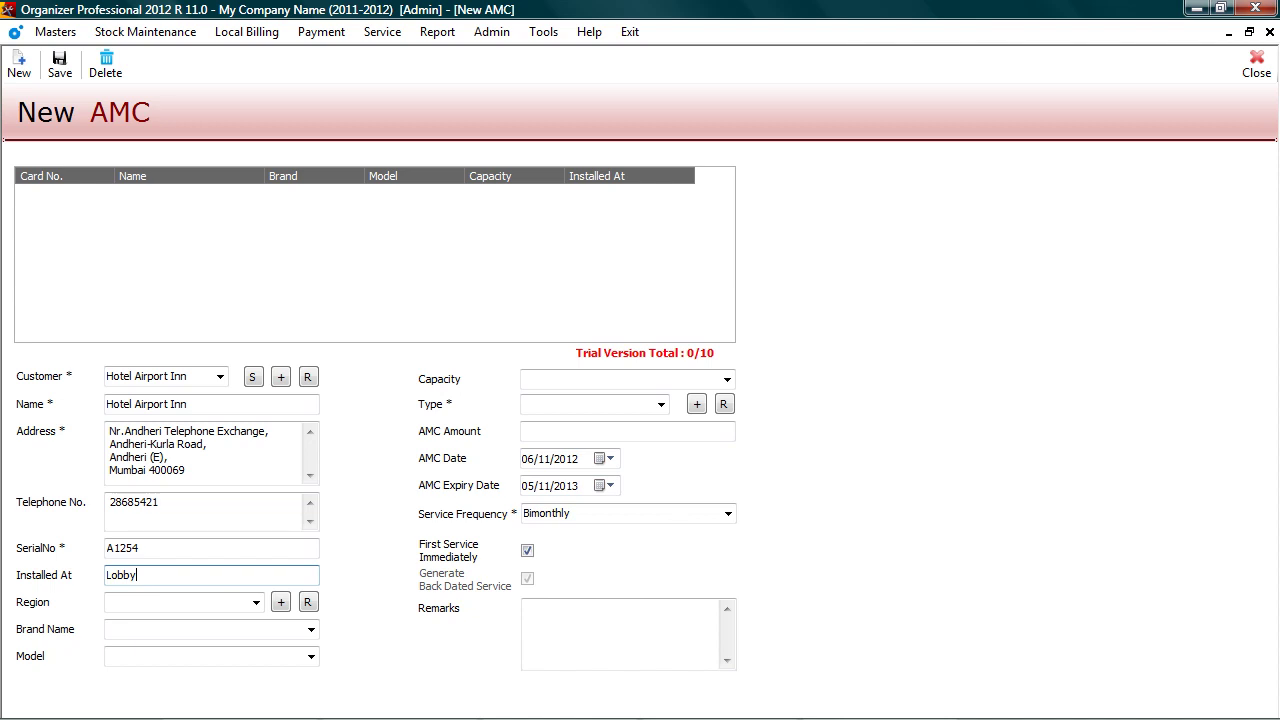
Step: Set region Andheri, brand LG, model HWE241YB and capacity 2.0 Ton
left_click(256, 602)
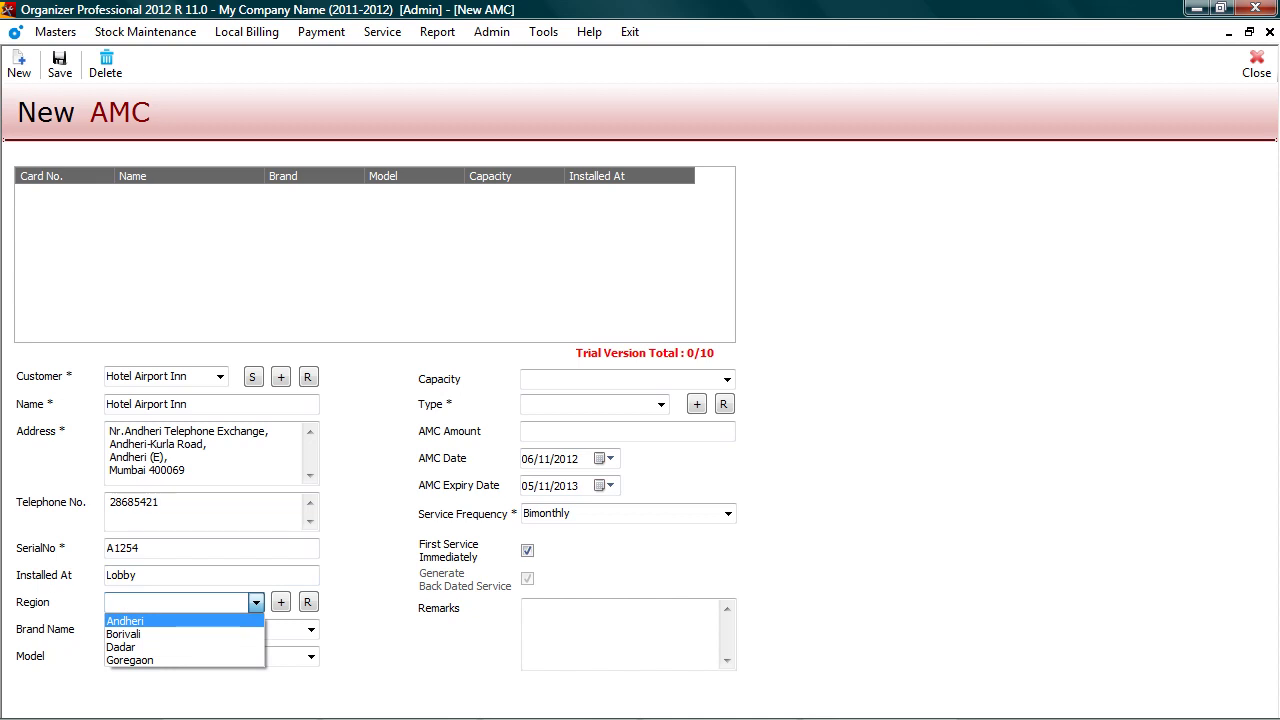
key("Return")
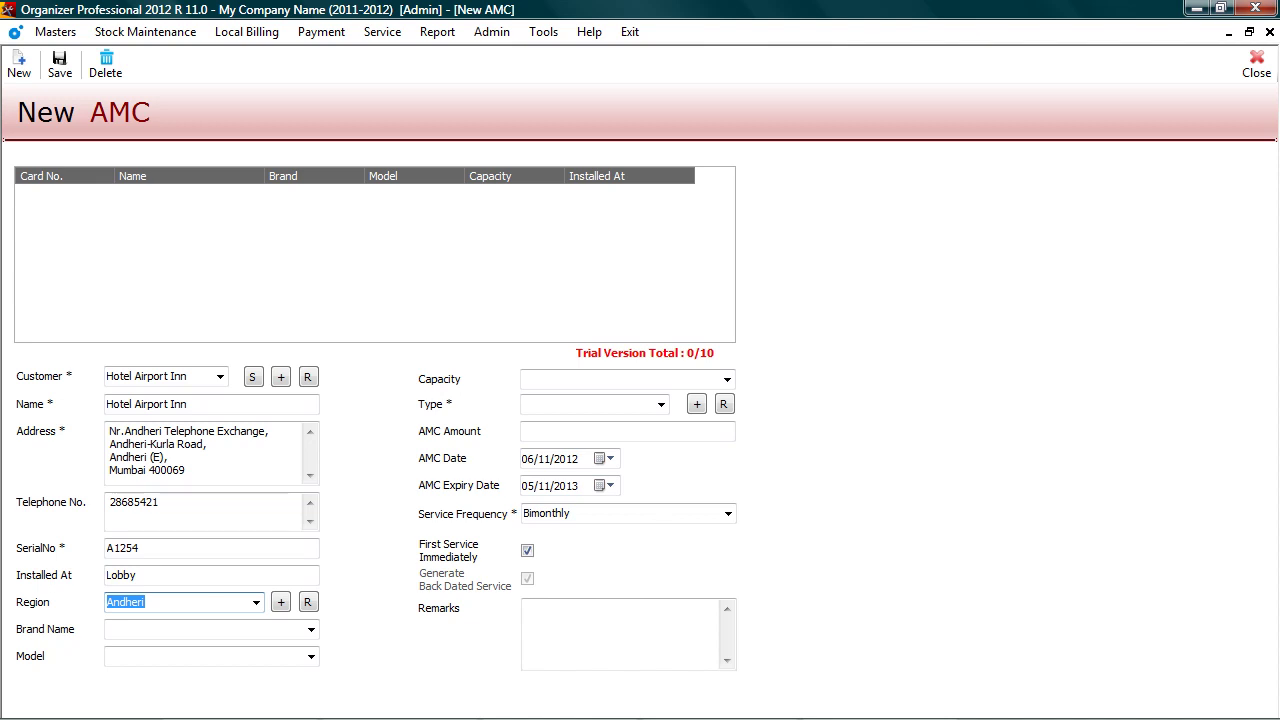
key("Tab")
type("LG")
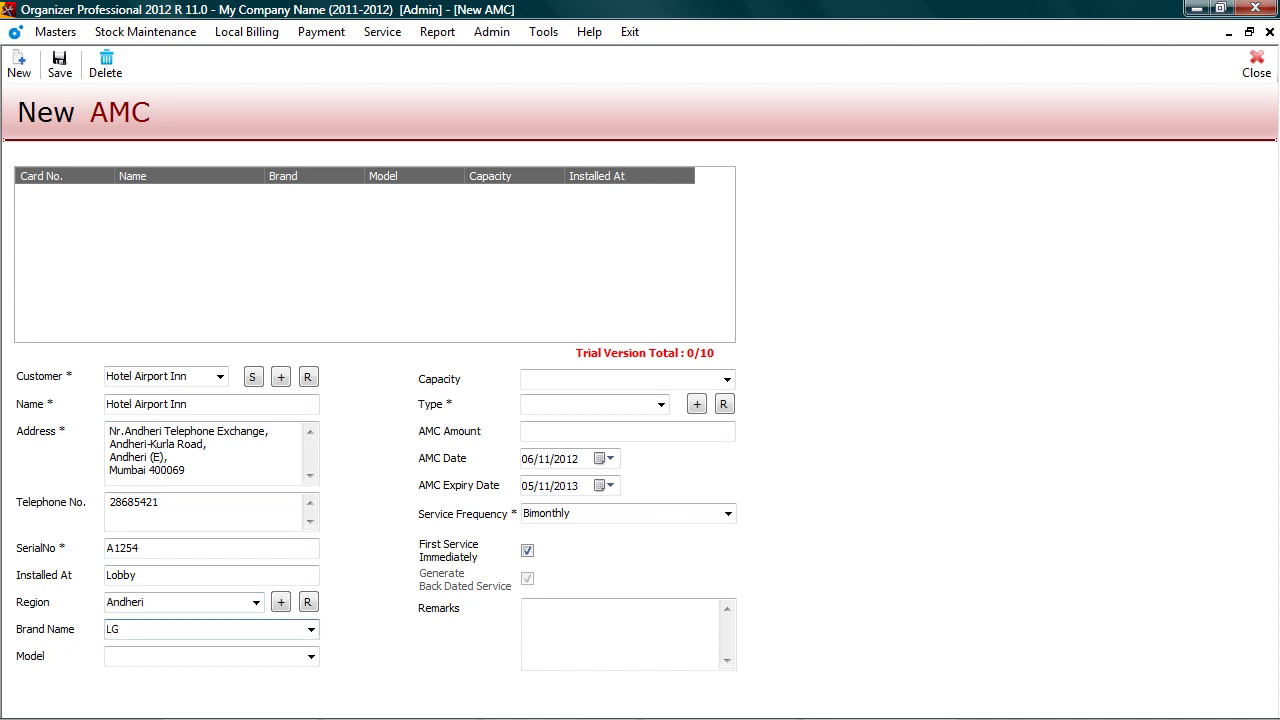
key("Tab")
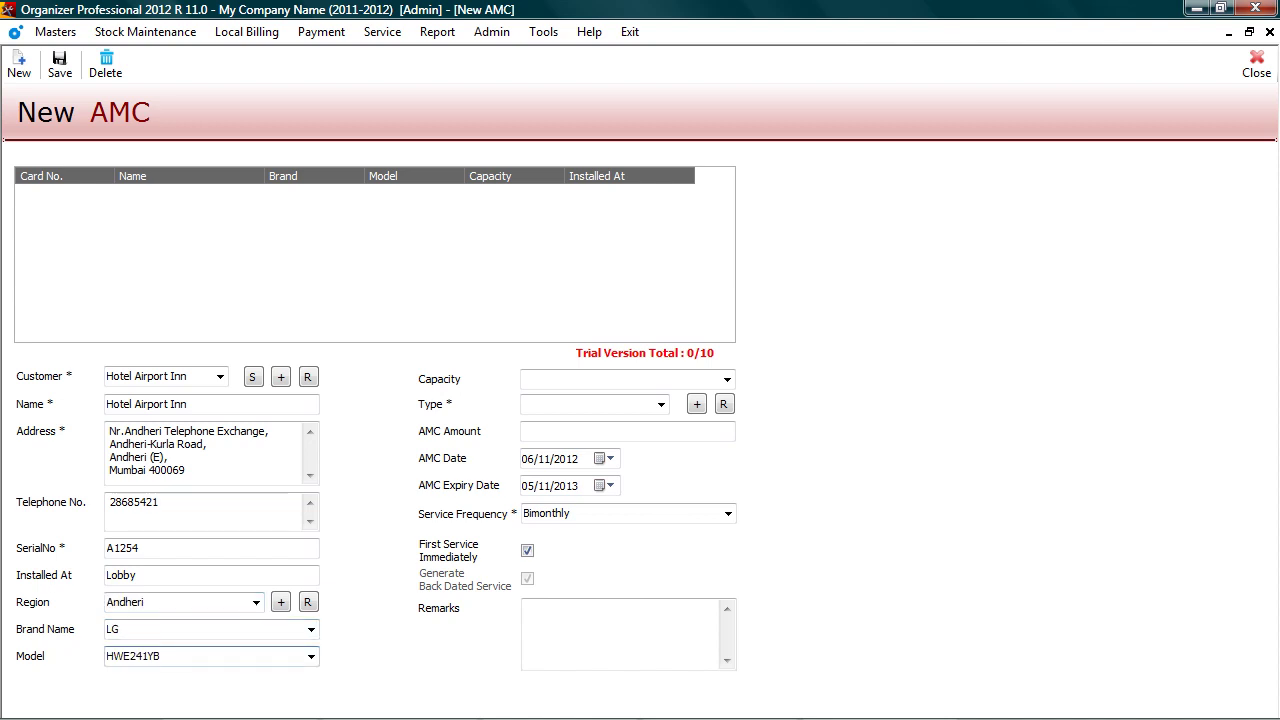
key("Tab")
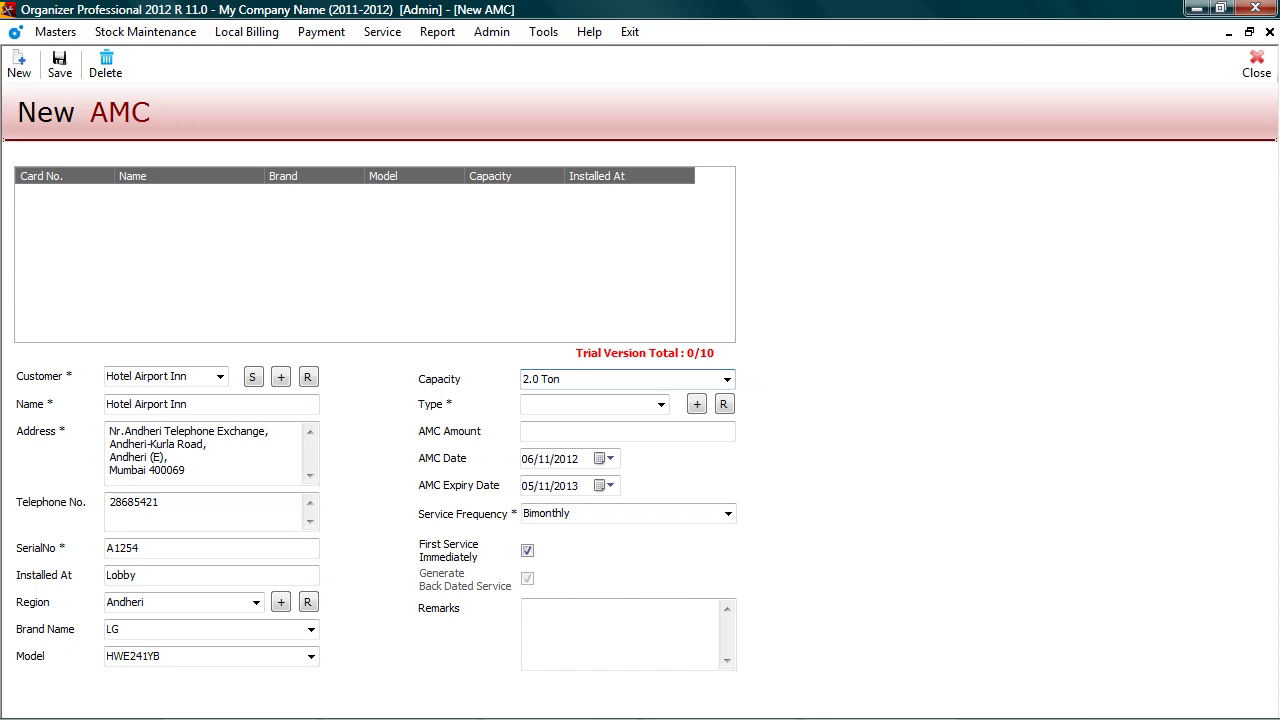
Step: Set contract type Warranty, AMC amount 2500 and Quaterly service frequency
key("Tab")
key("alt+Down")
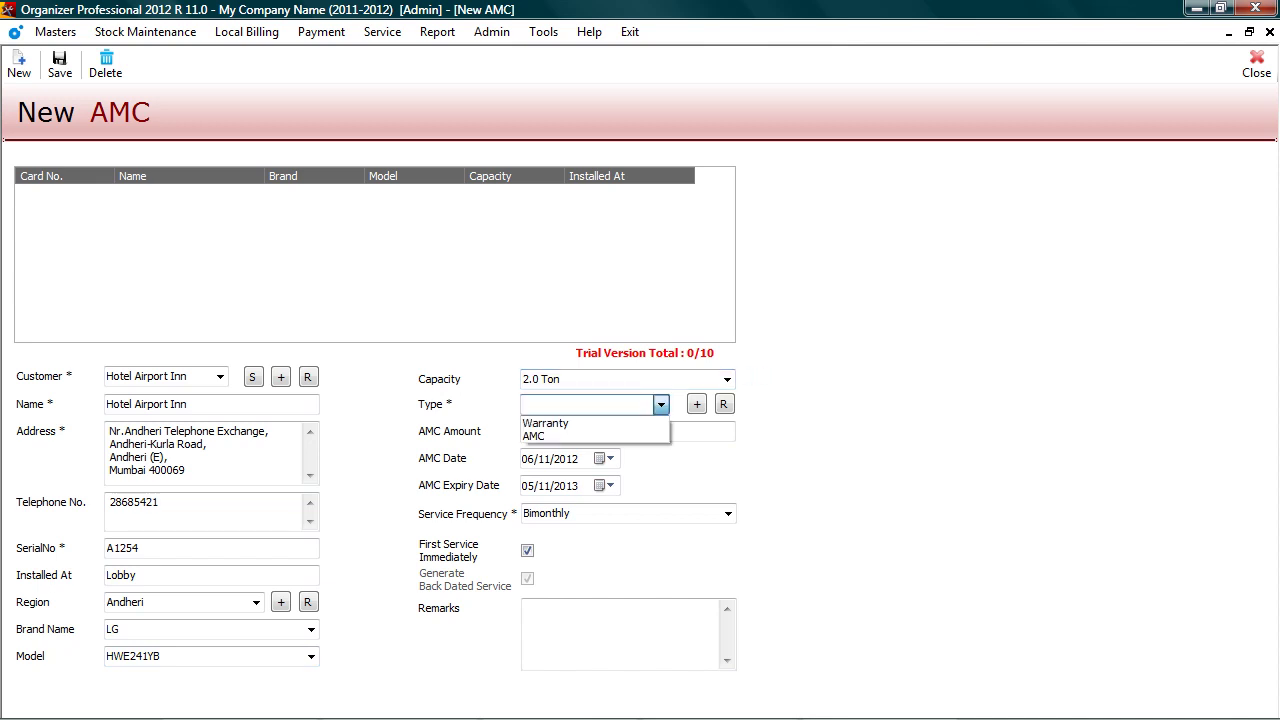
key("Down")
key("Return")
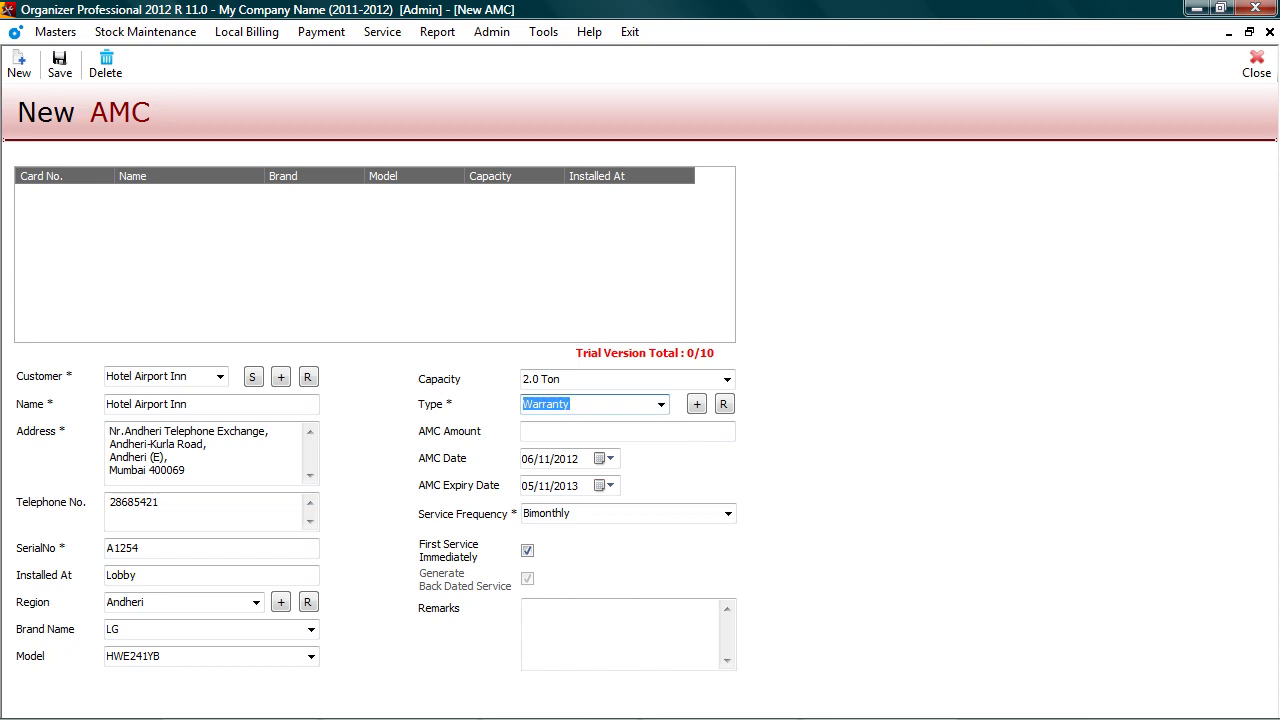
key("Tab")
type("2500")
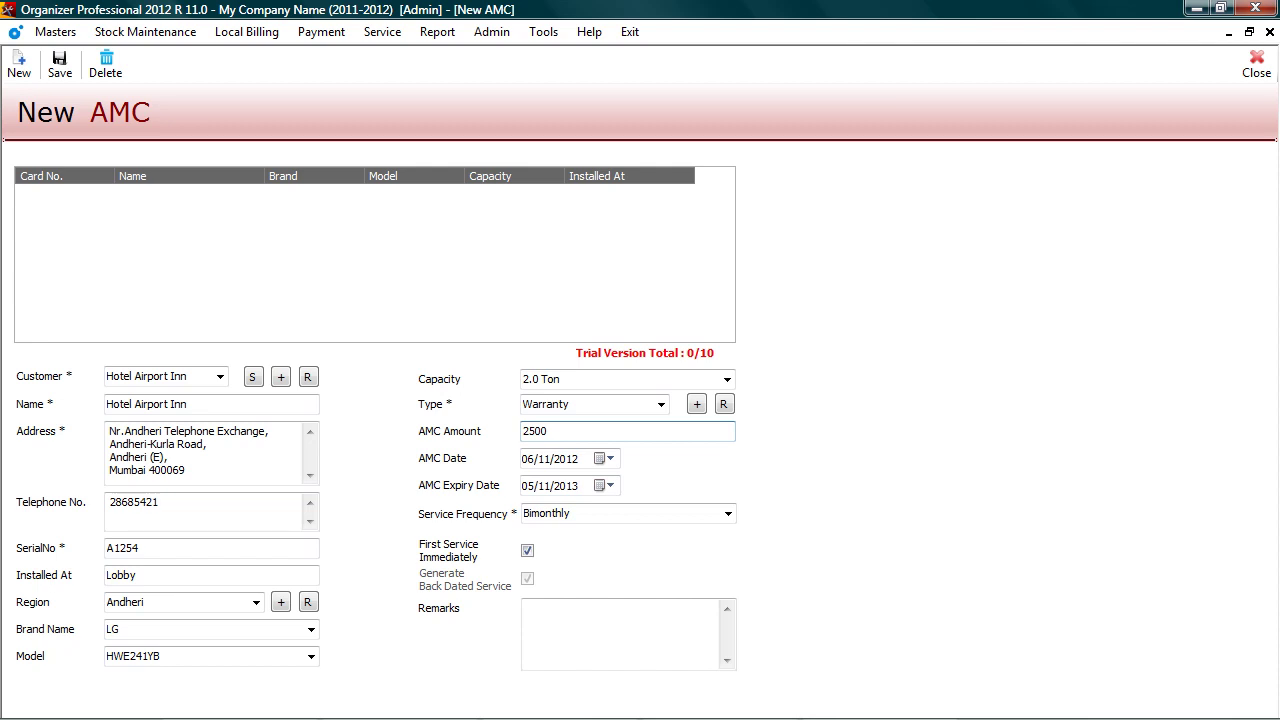
left_click(727, 513)
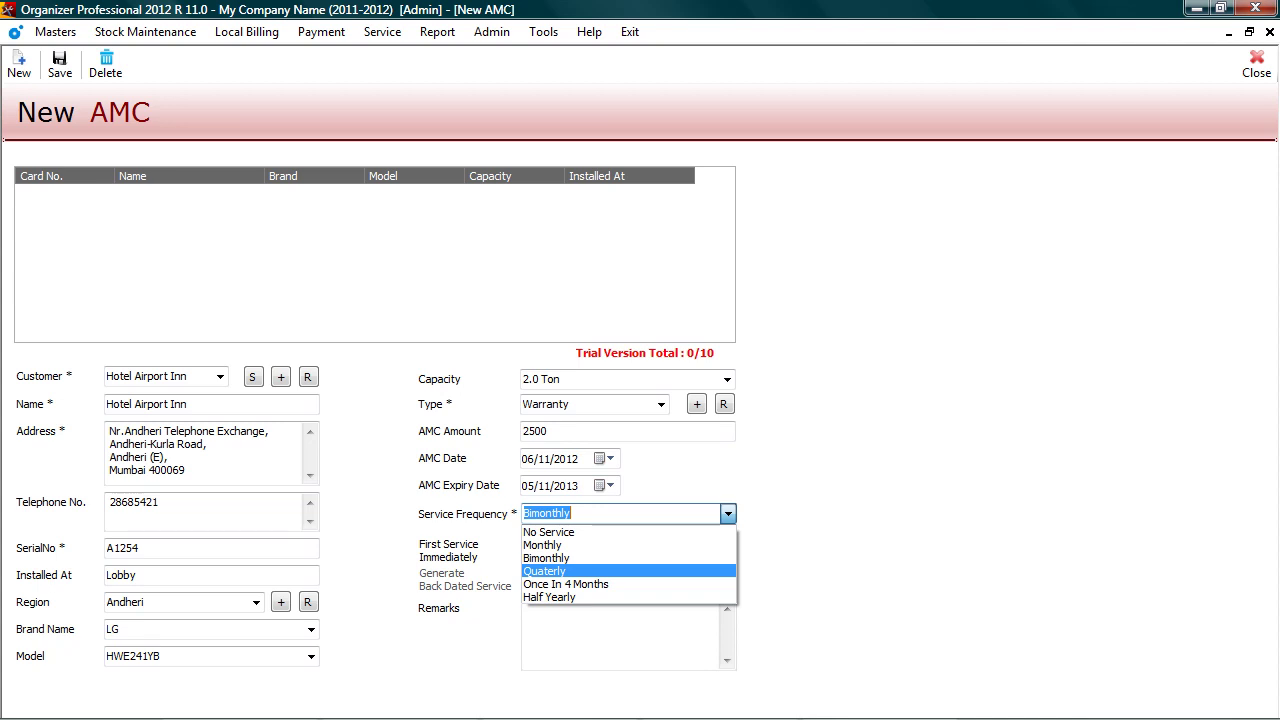
key("Return")
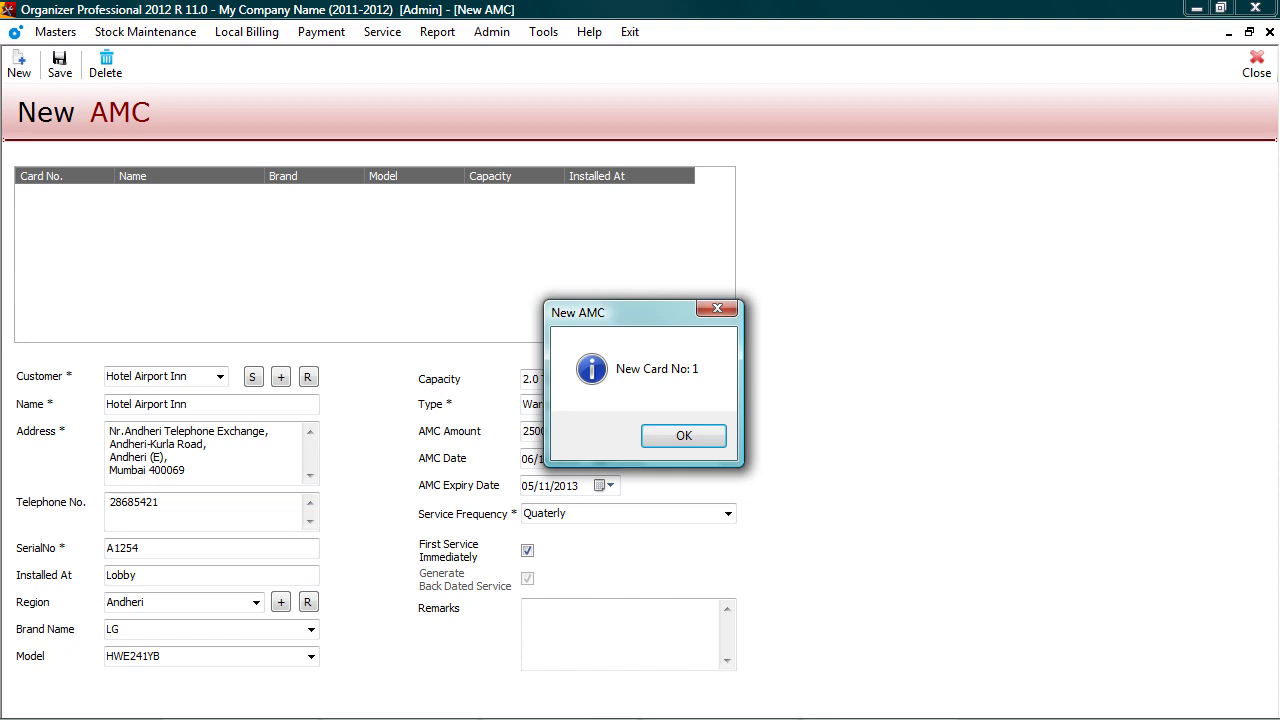
Step: Acknowledge the new Card No. 1 notice and close the New AMC form
key("Return")
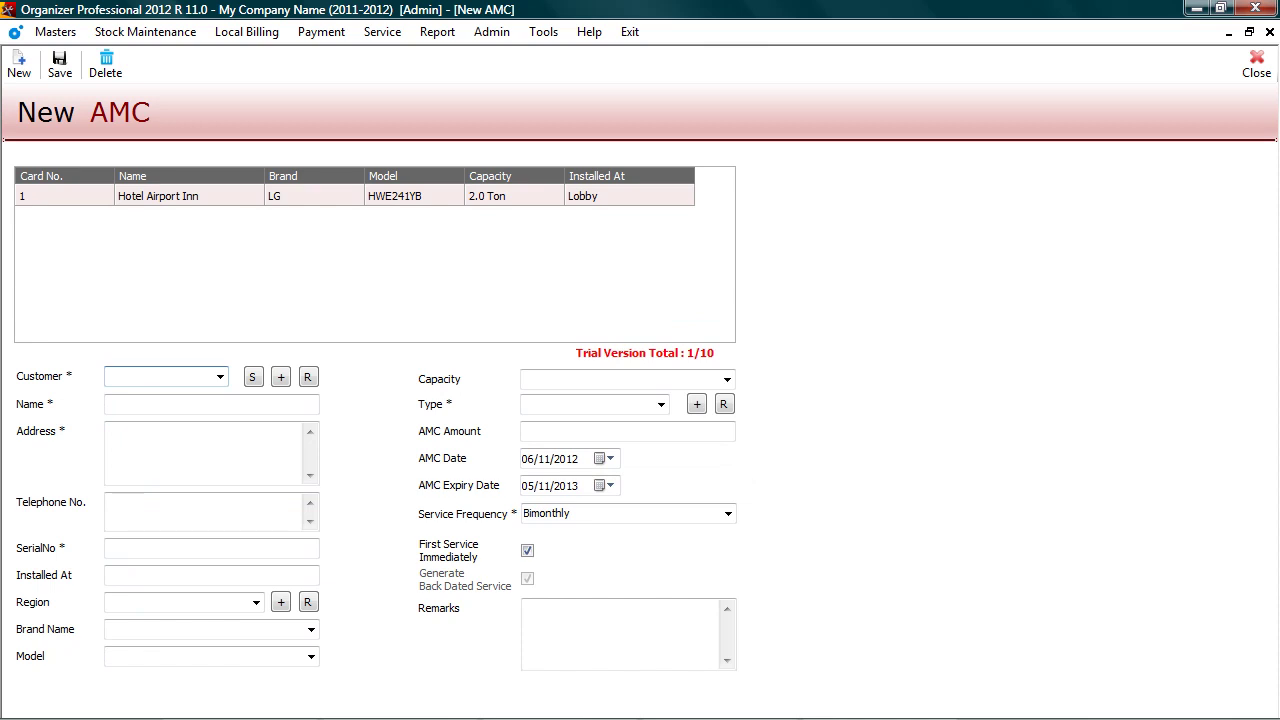
key("Escape")
key("alt+s")
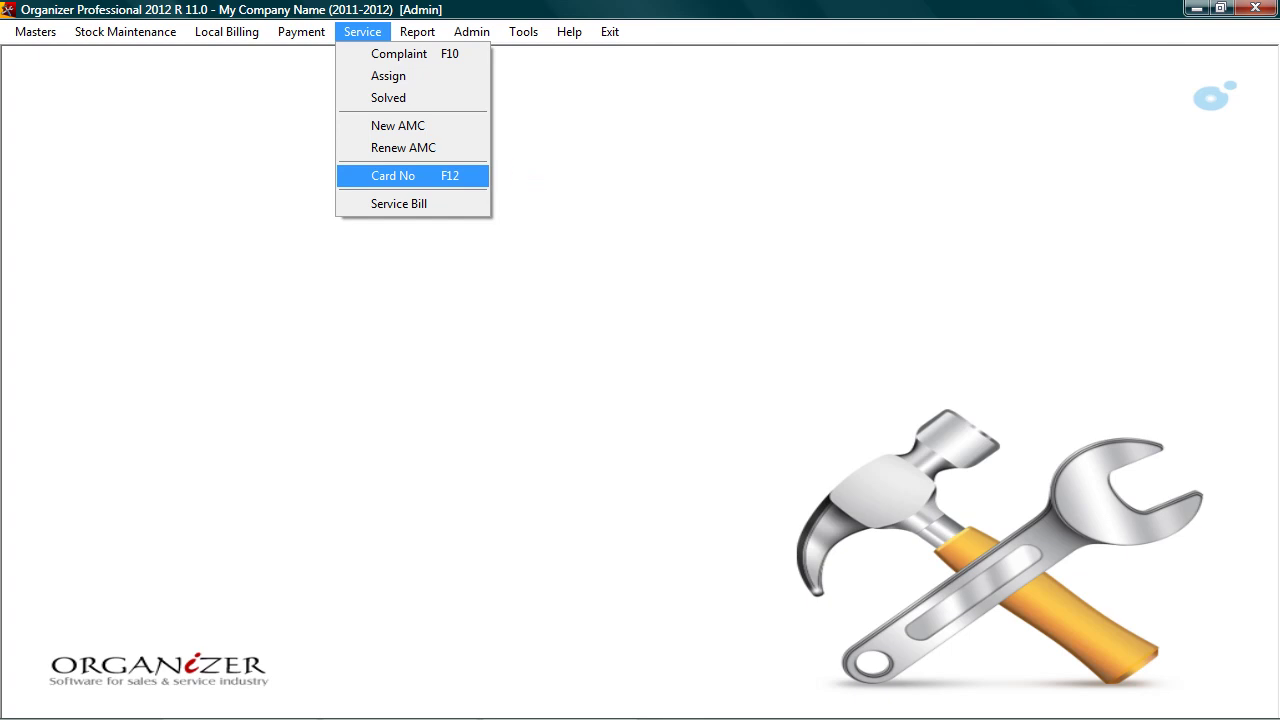
Step: Look up card 1 and review its Pending, Done and Bill details
key("Return")
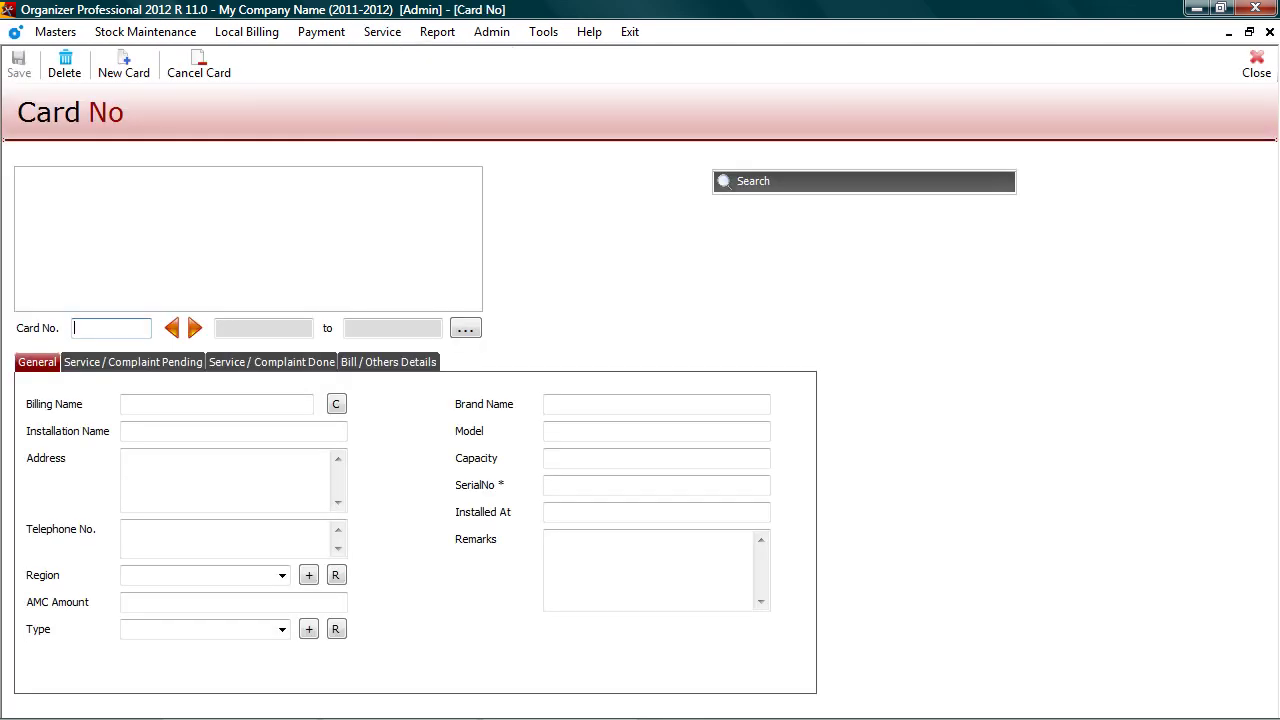
type("1")
key("Return")
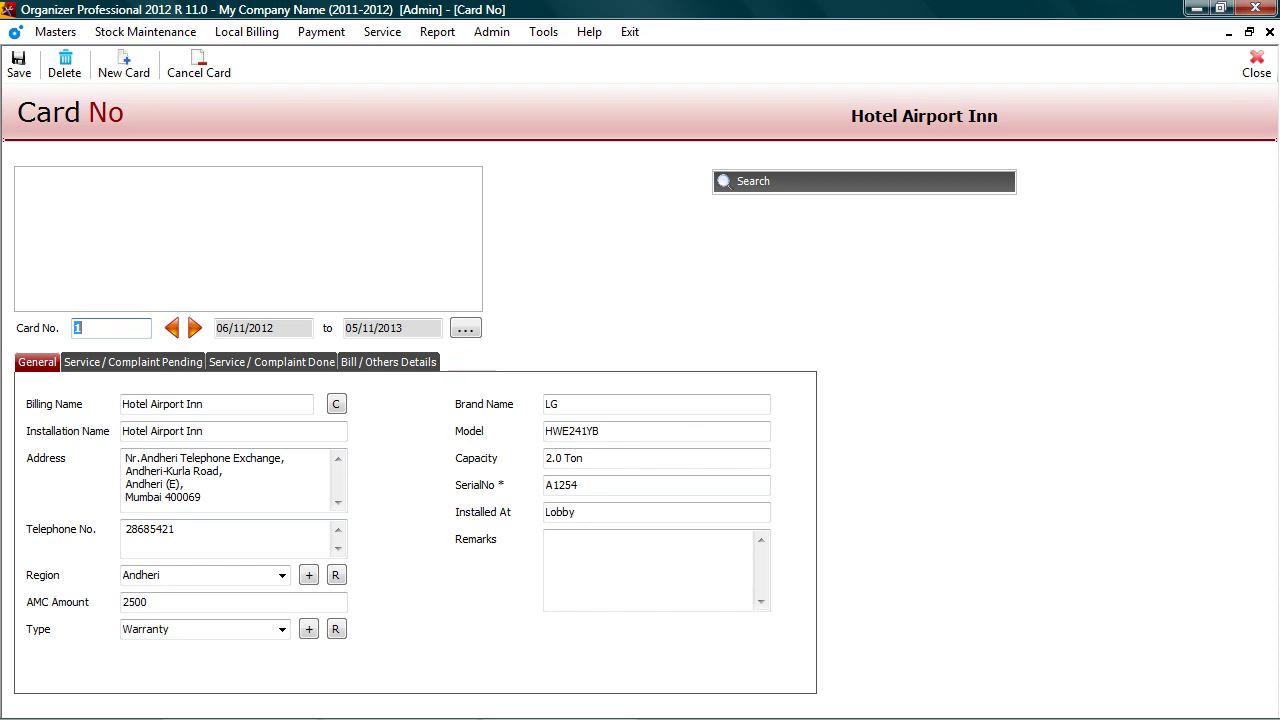
left_click(133, 362)
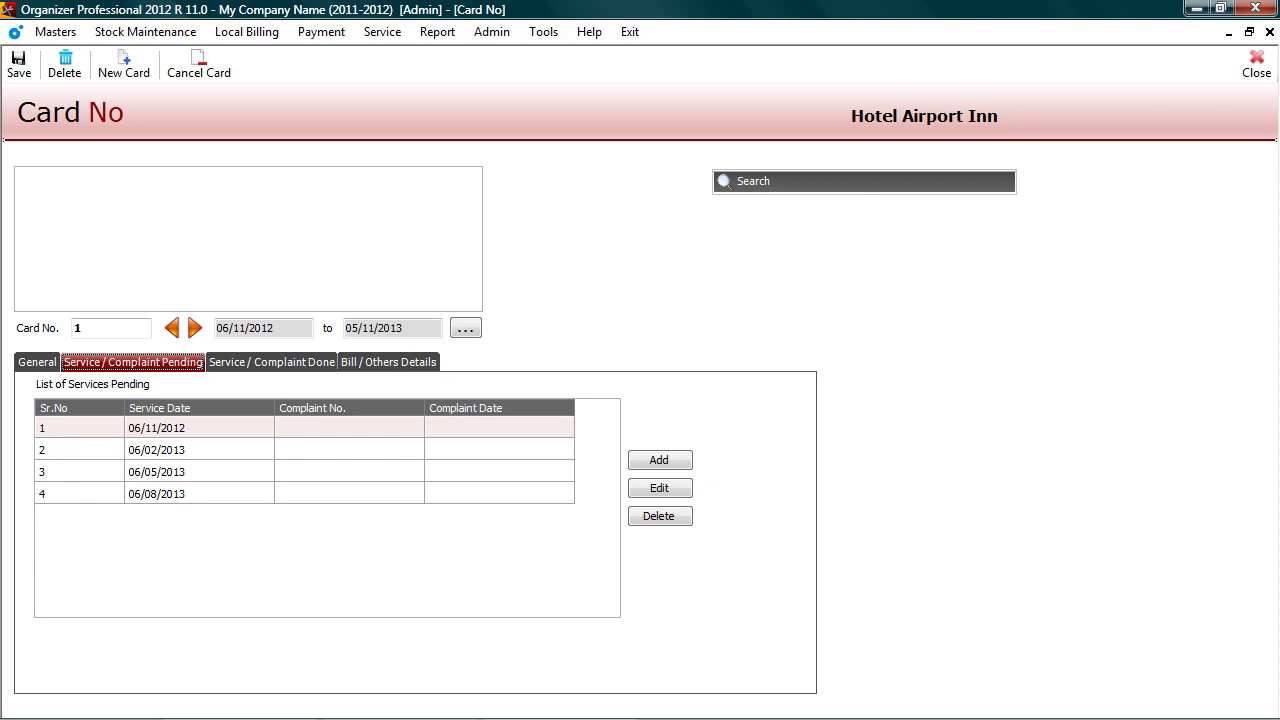
left_click(271, 362)
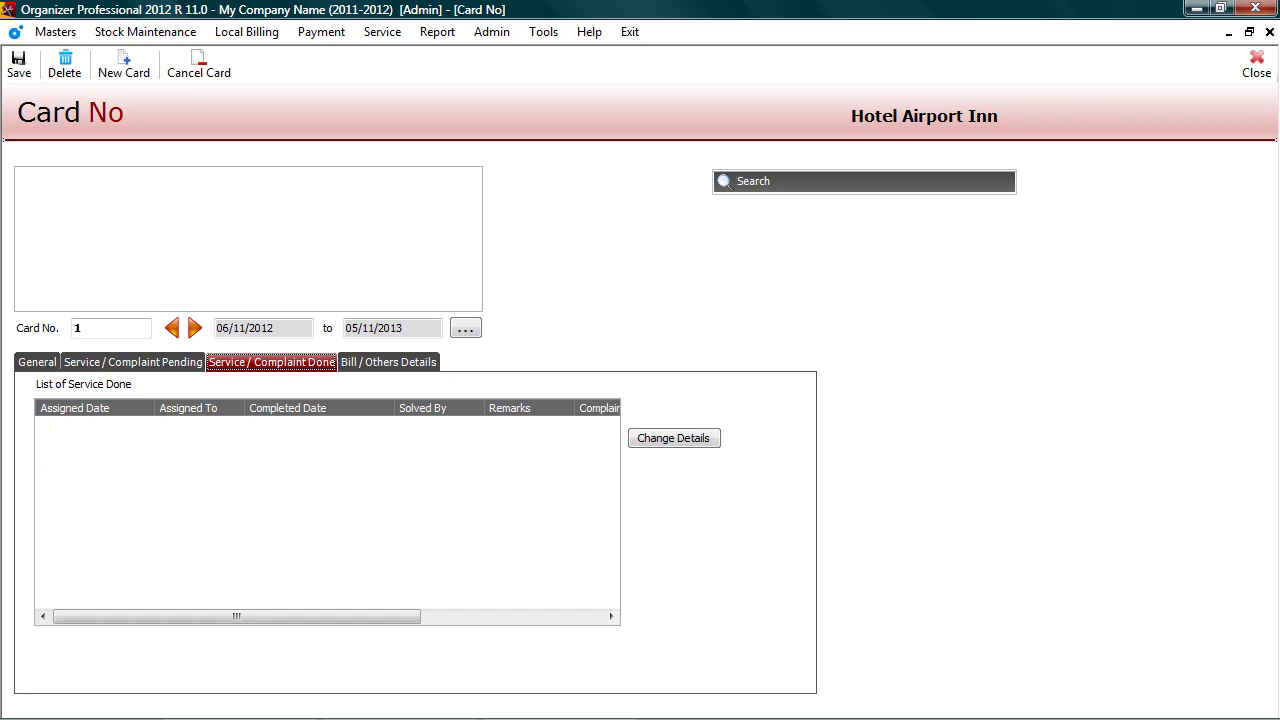
left_click(388, 362)
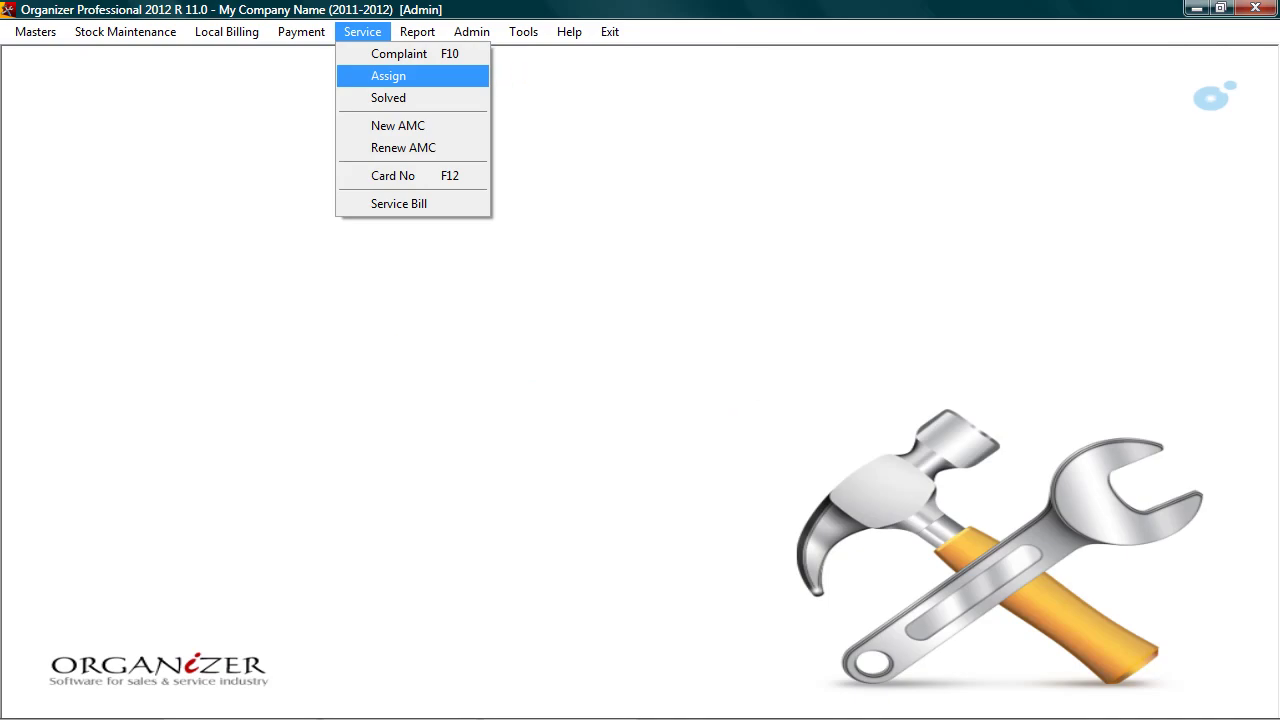
Step: Assign the pending 06/11/2012 Hotel Airport Inn service to a technician, save, and close the list
key("Return")
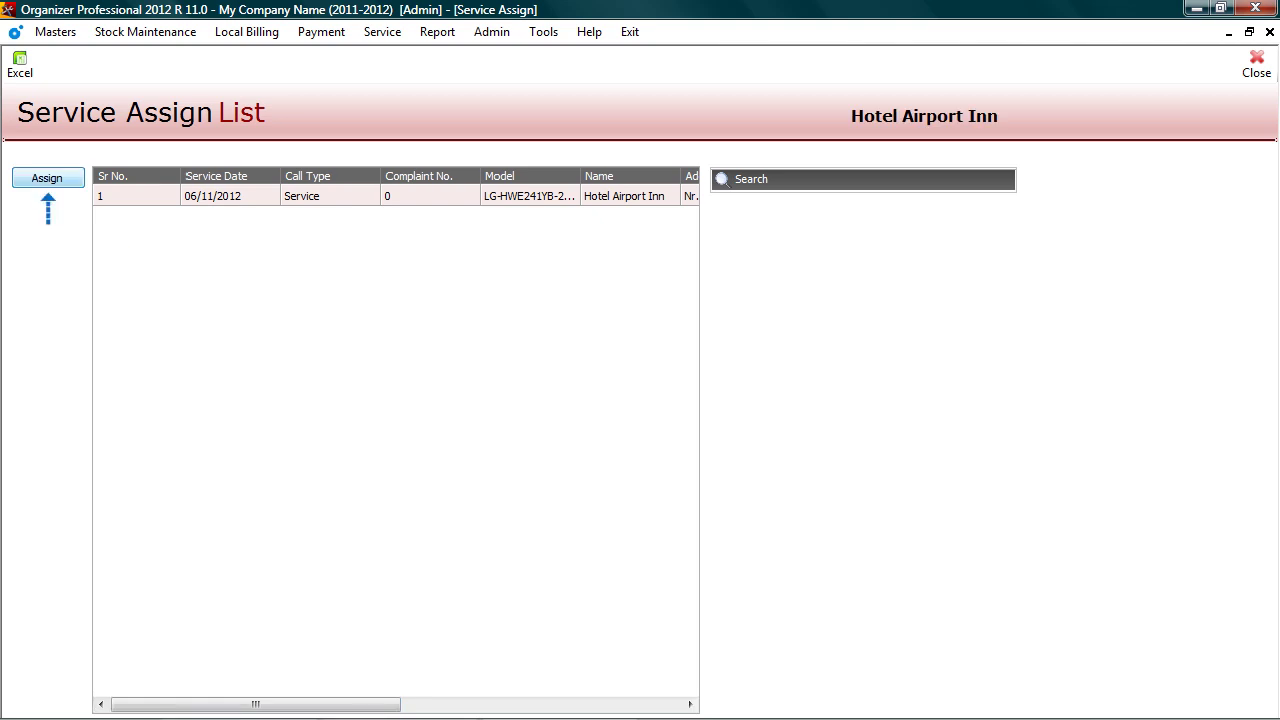
key("Return")
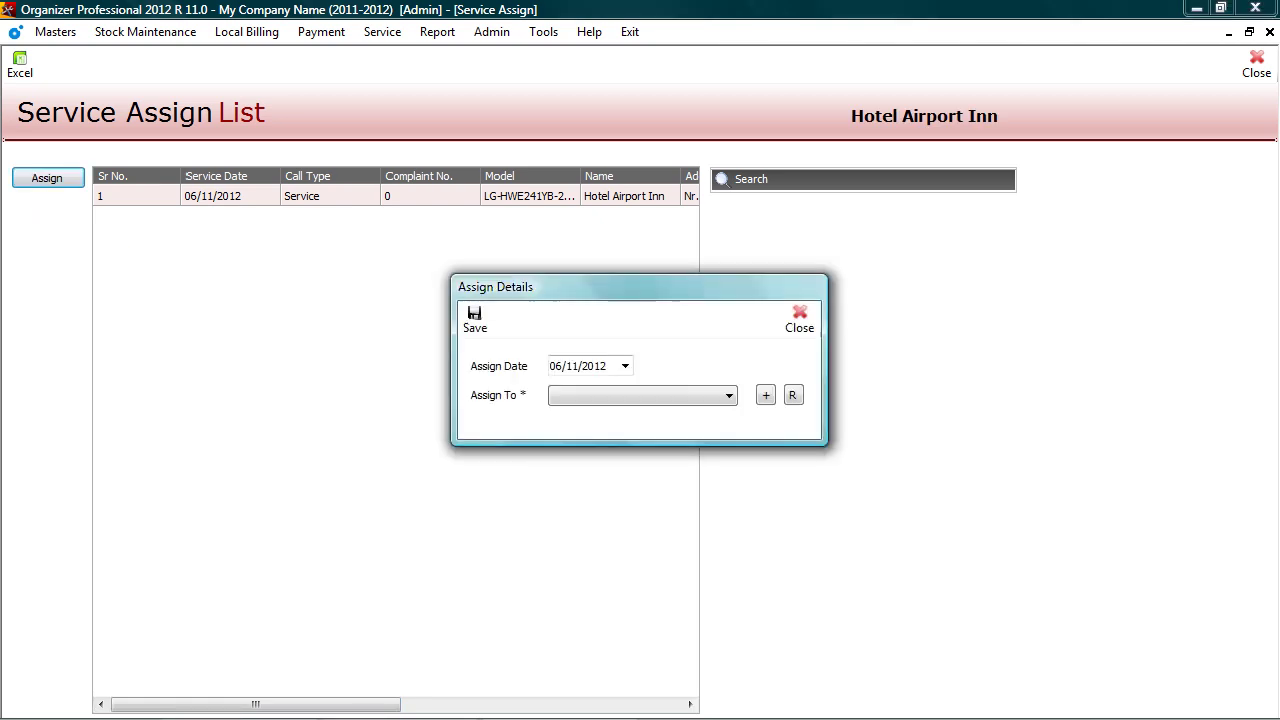
key("alt+Down")
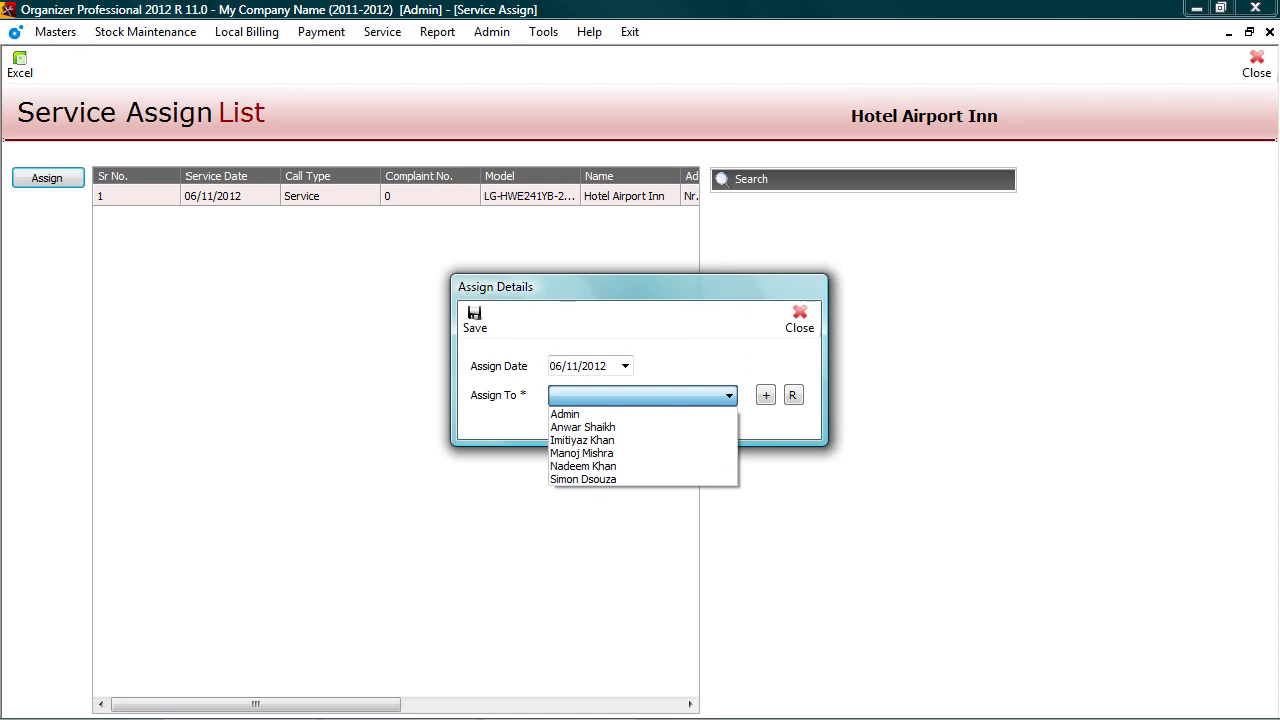
key("Down")
key("Down")
key("Return")
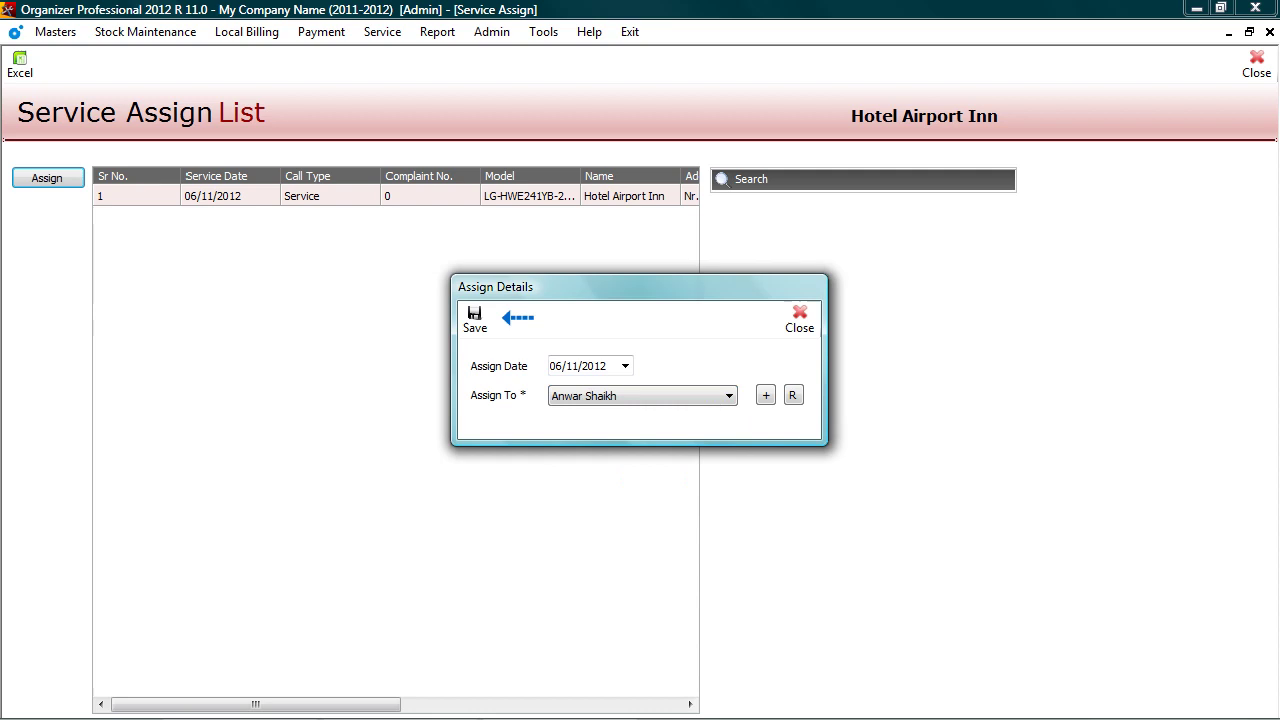
key("ctrl+s")
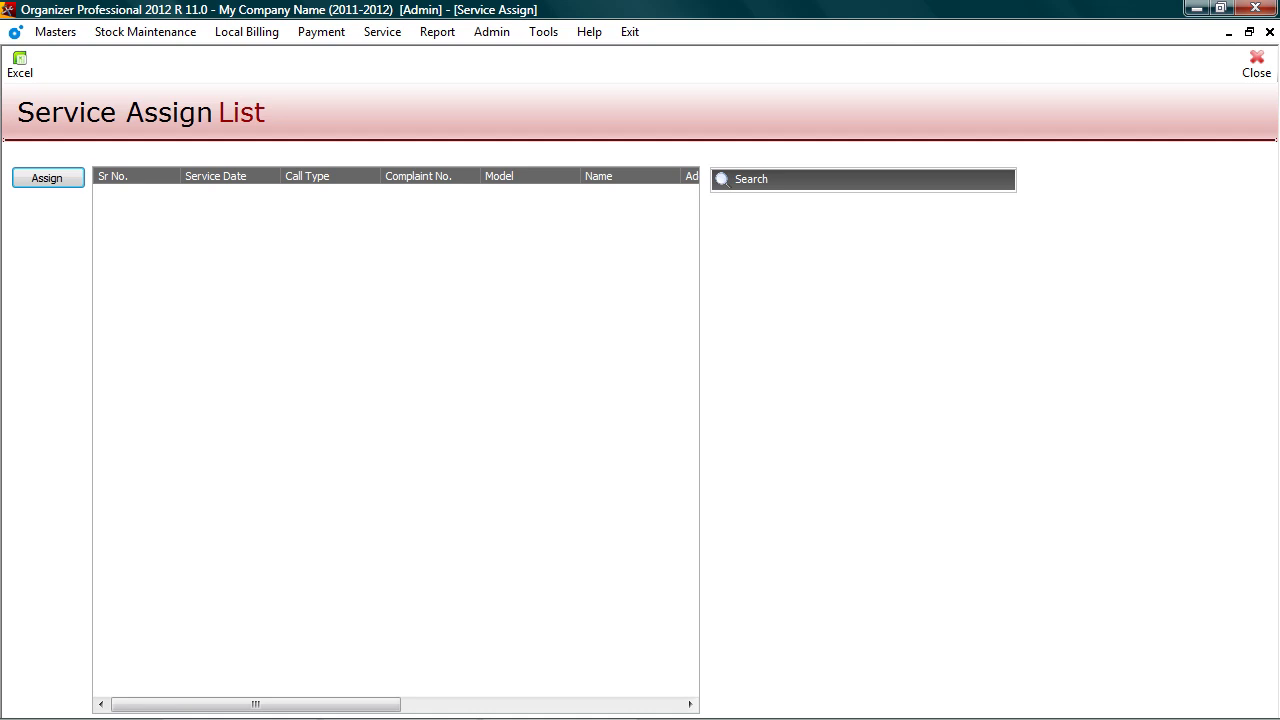
key("Escape")
Step: Mark the assigned service solved by the technician with remark 'Power cable replaced'
key("alt+s")
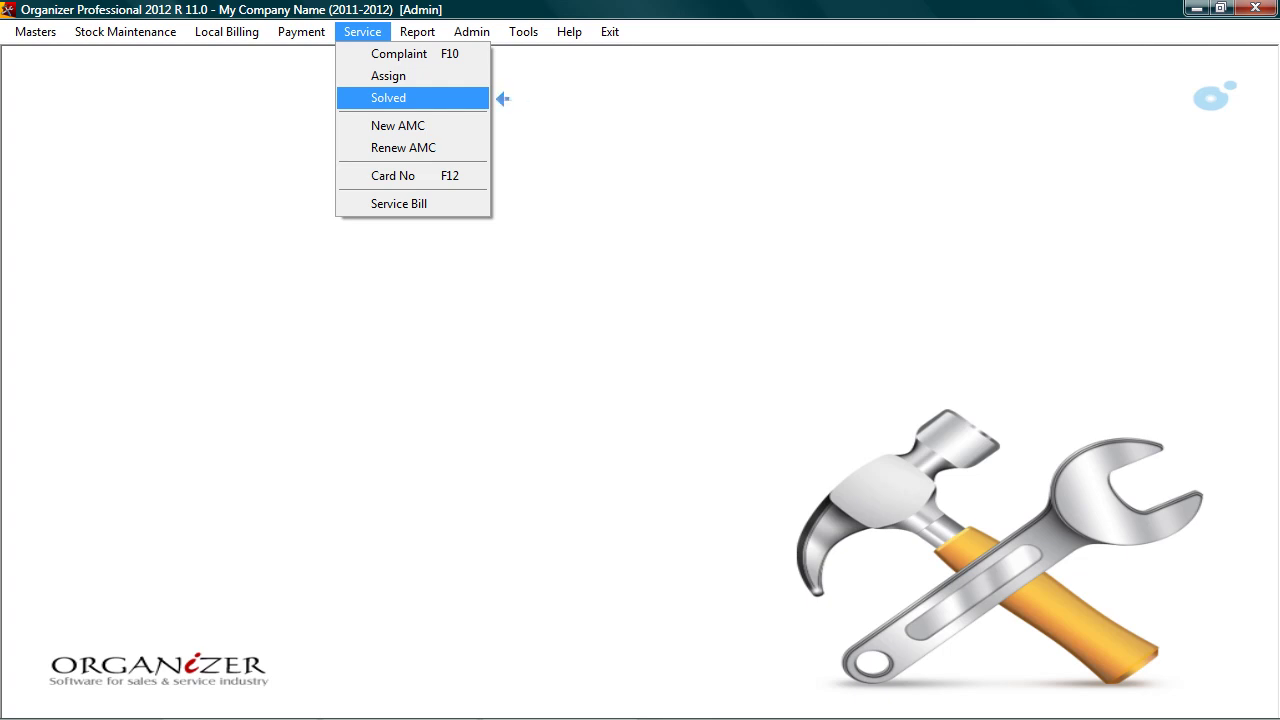
key("Return")
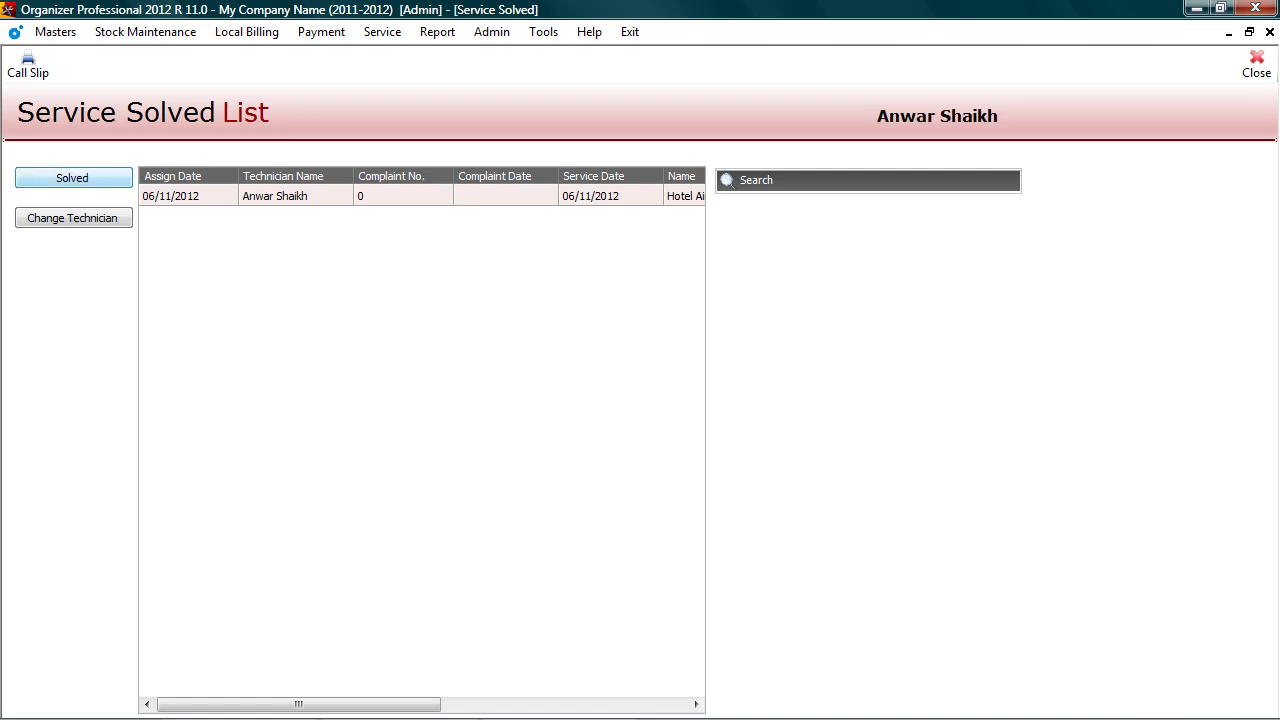
key("Return")
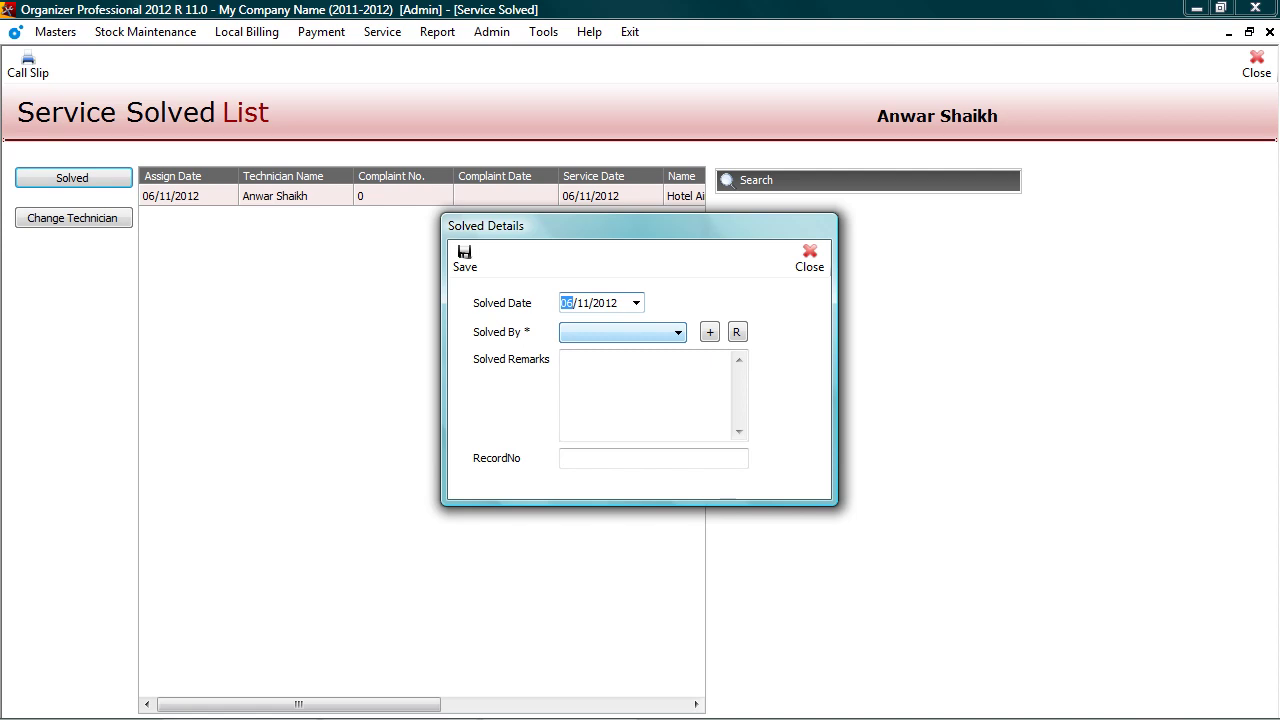
left_click(622, 332)
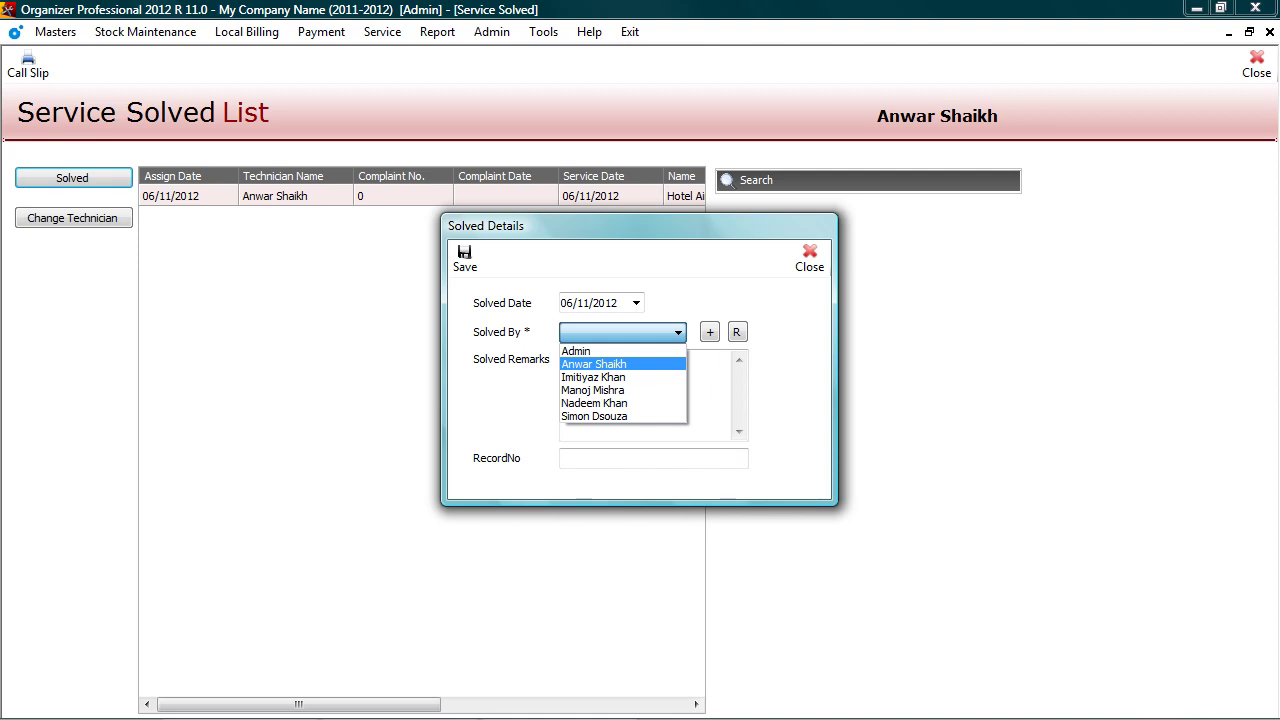
key("Tab")
type("Power cable replaced")
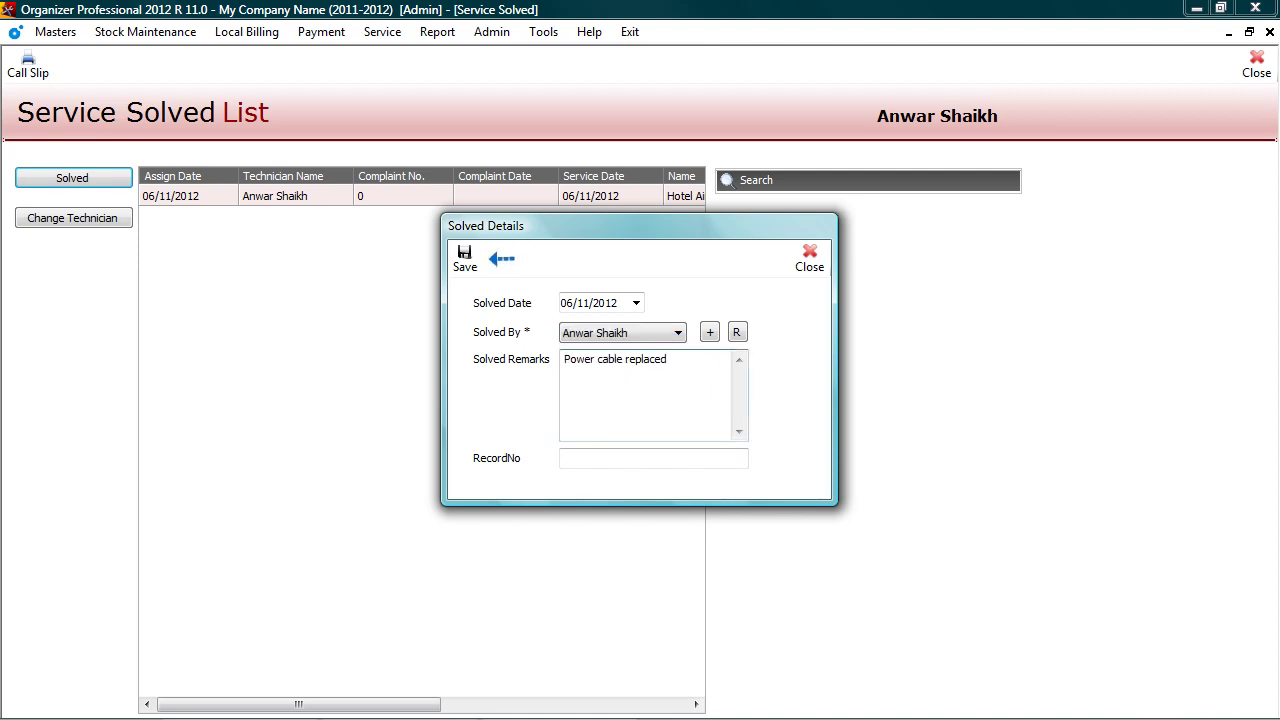
key("ctrl+s")
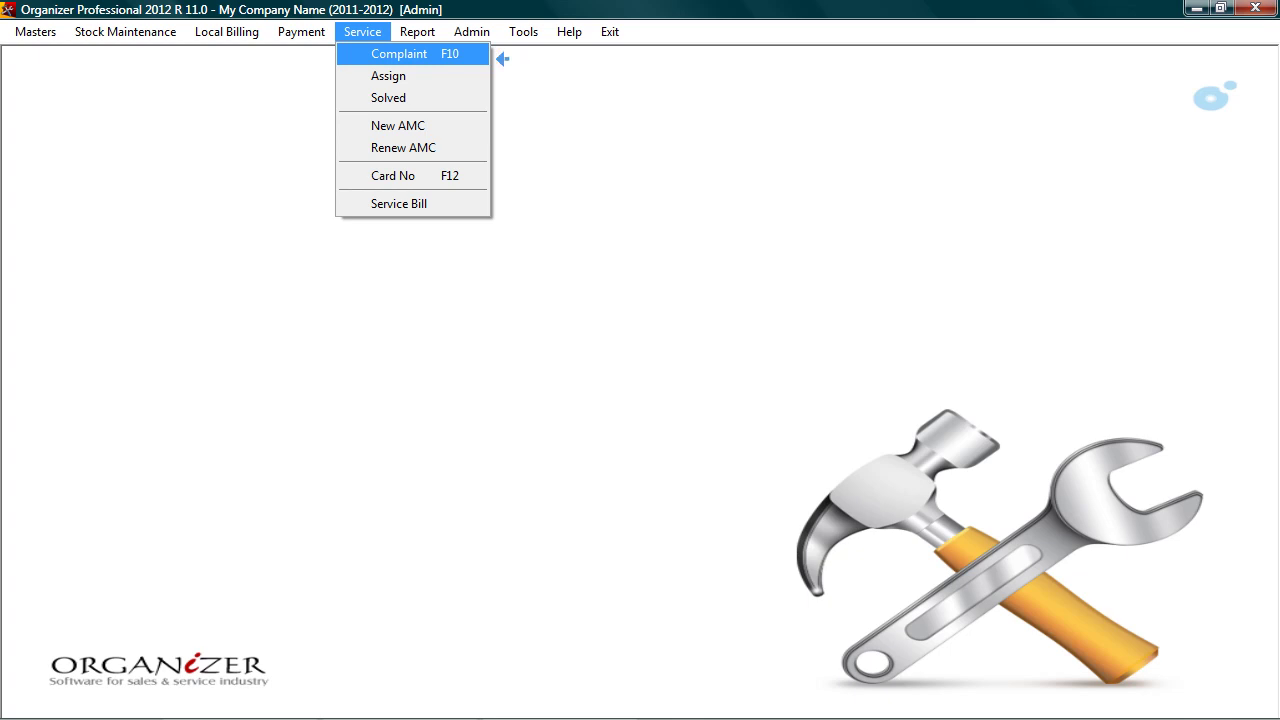
Step: Start a complaint for card 1's customer and enter the caller's name
key("Return")
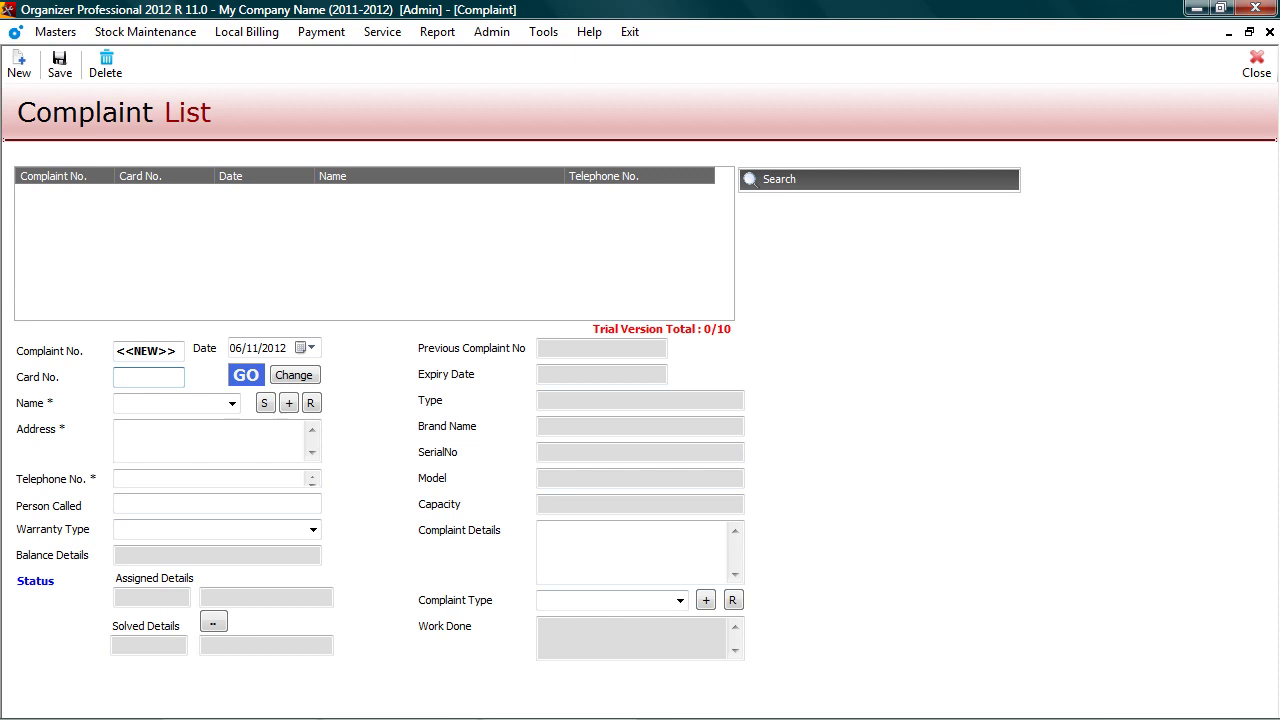
type("1")
key("Return")
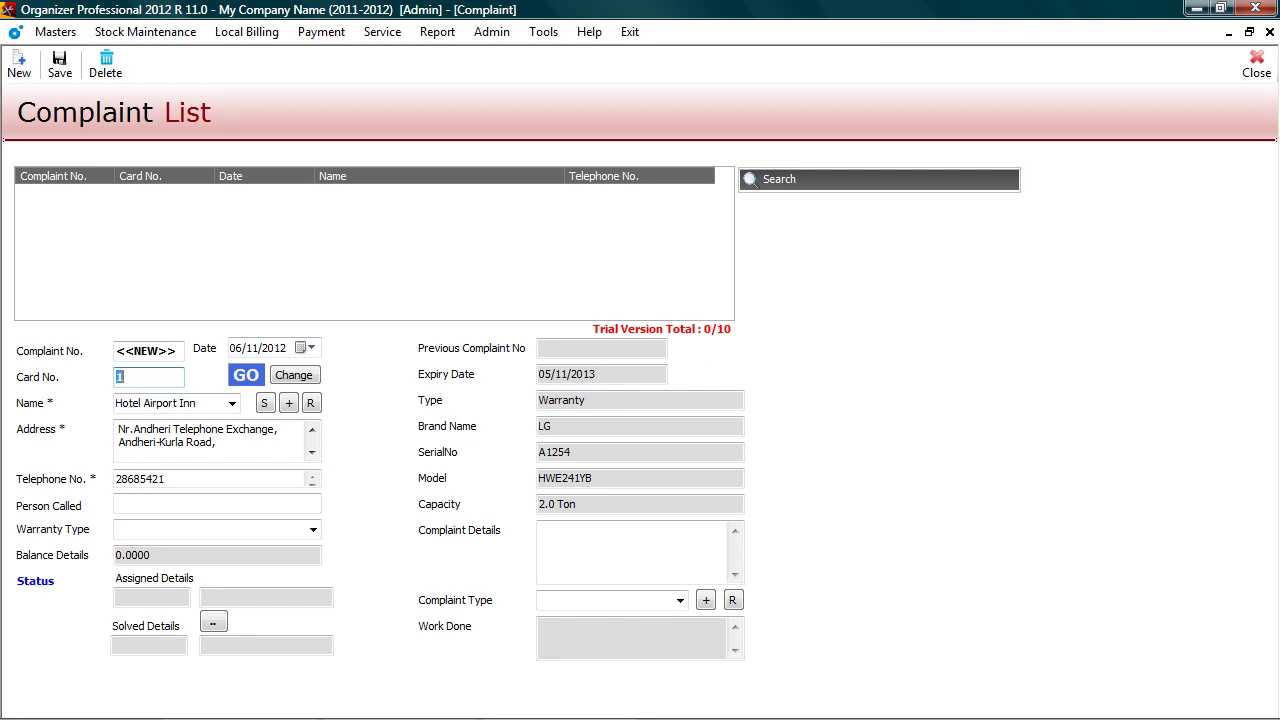
left_click(217, 503)
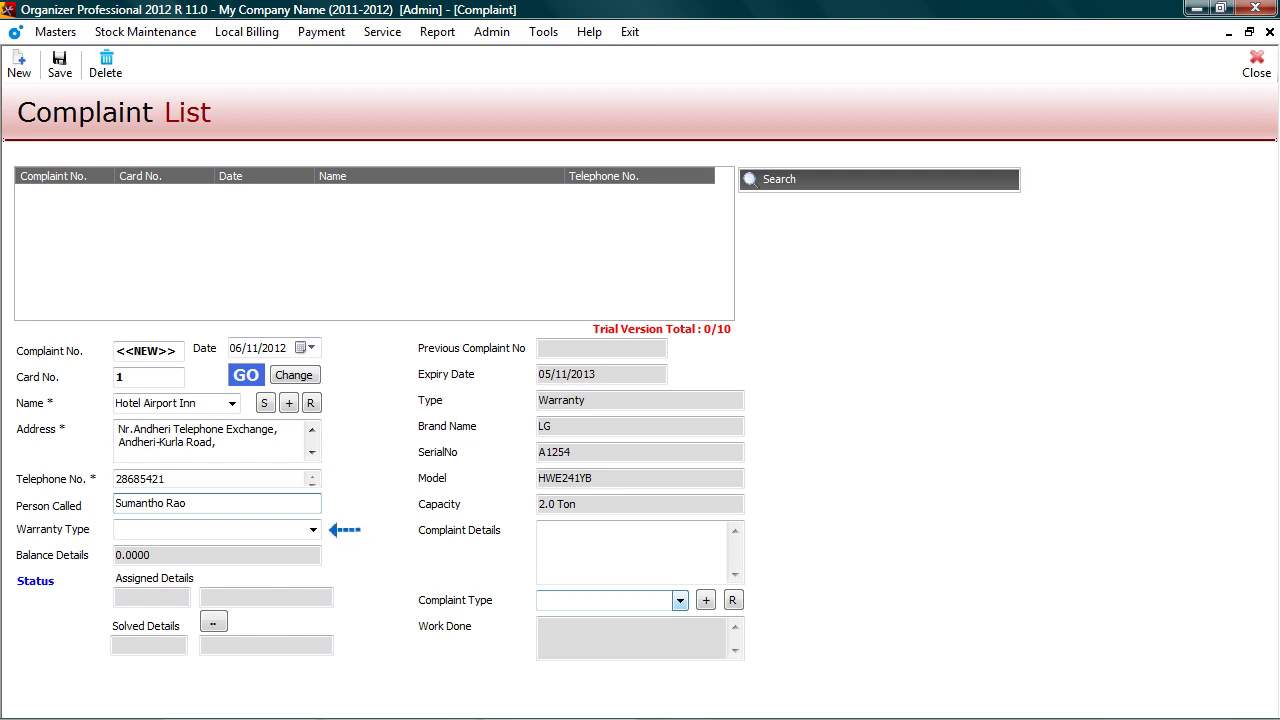
Step: Save the complaint as Water Leakage, acknowledge Complaint No. 1, and close the window
left_click(680, 600)
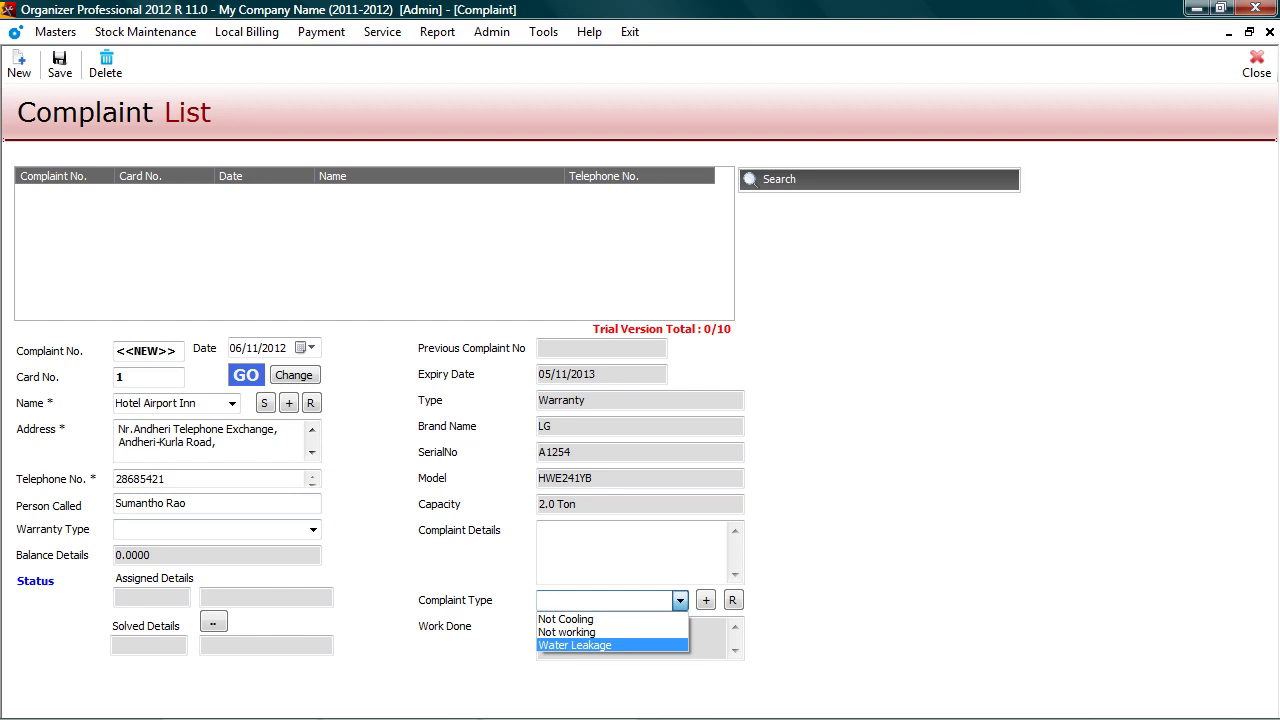
key("Return")
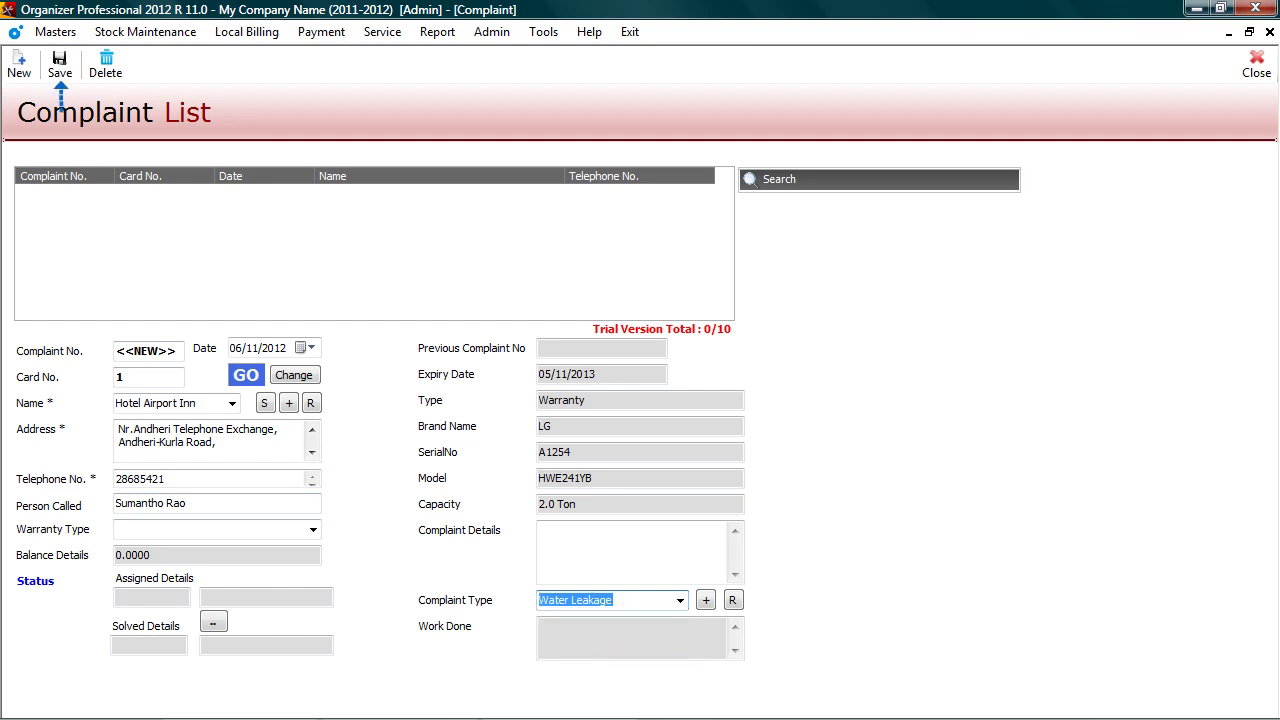
key("ctrl+s")
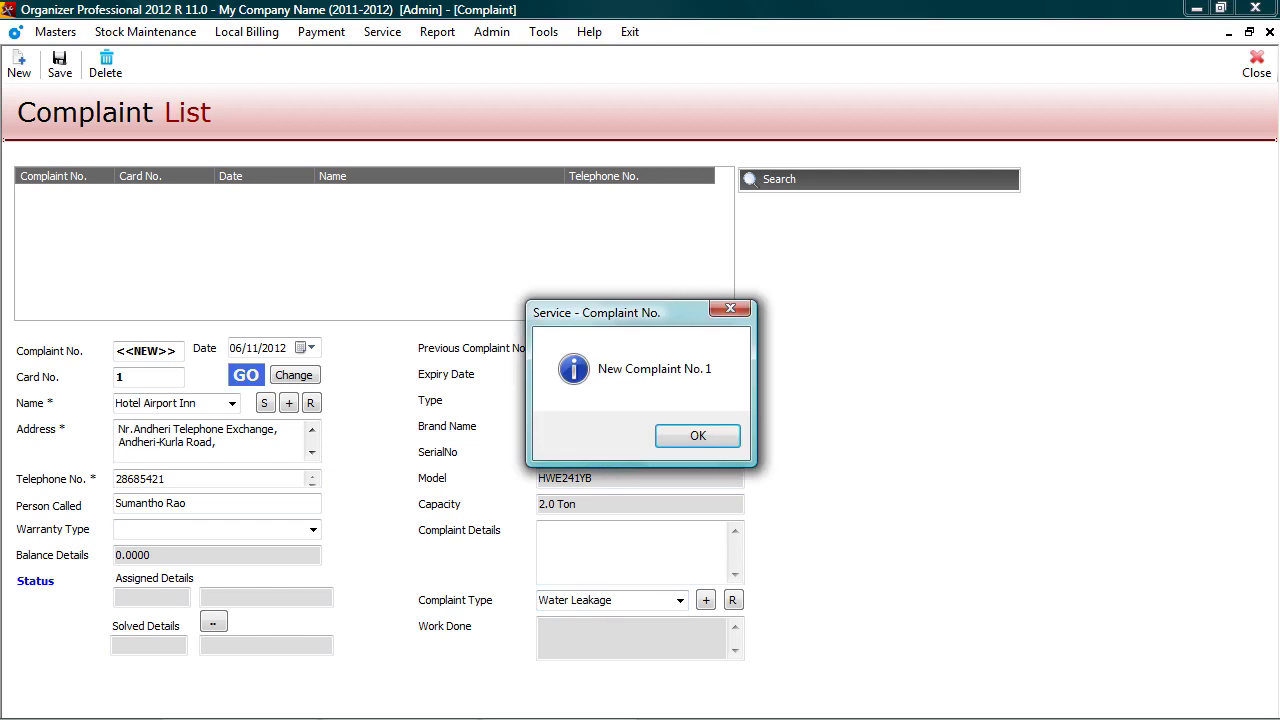
key("Return")
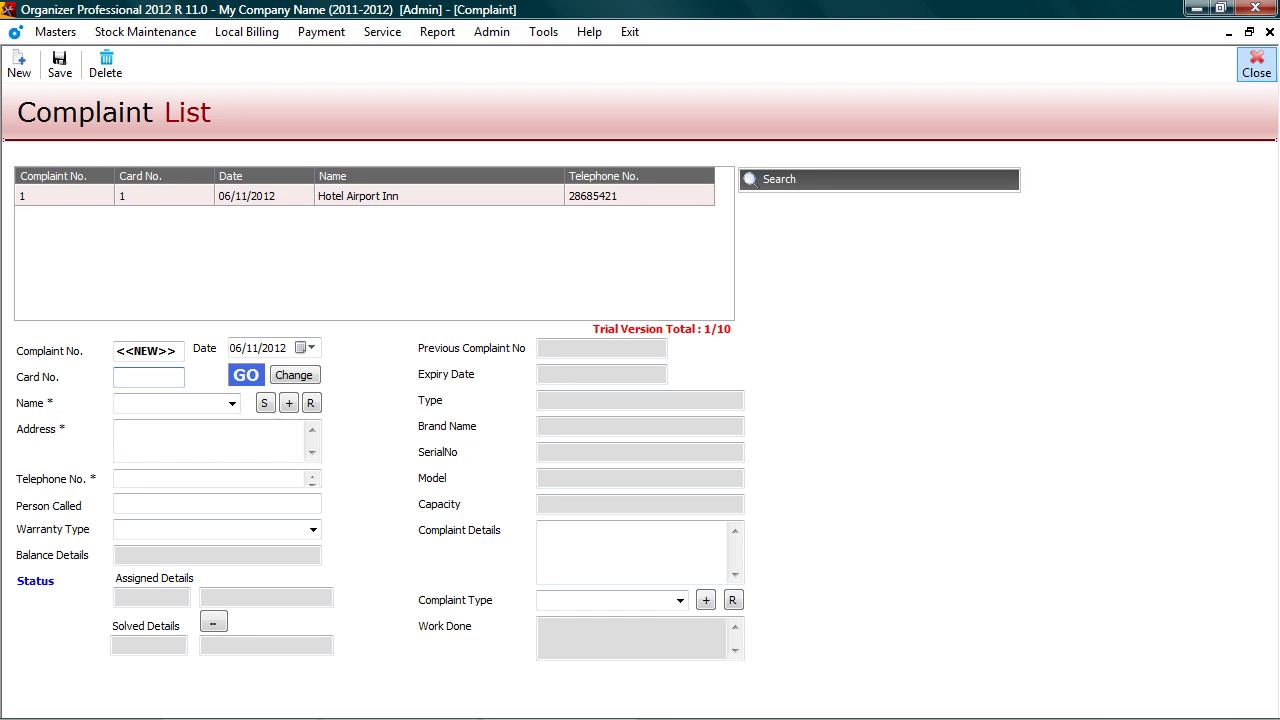
key("Escape")
Step: Assign complaint 1 to a technician on 06/11/2012 and close the Service Assign list
key("alt+s")
key("Down")
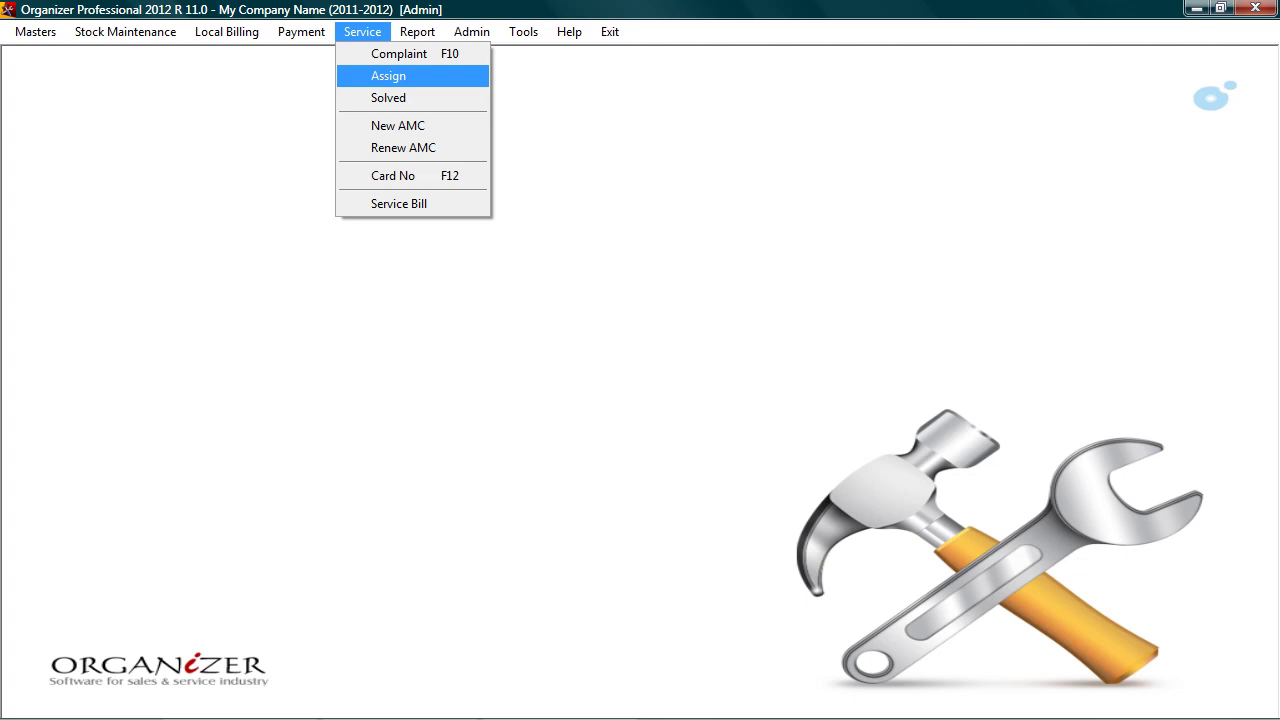
key("Return")
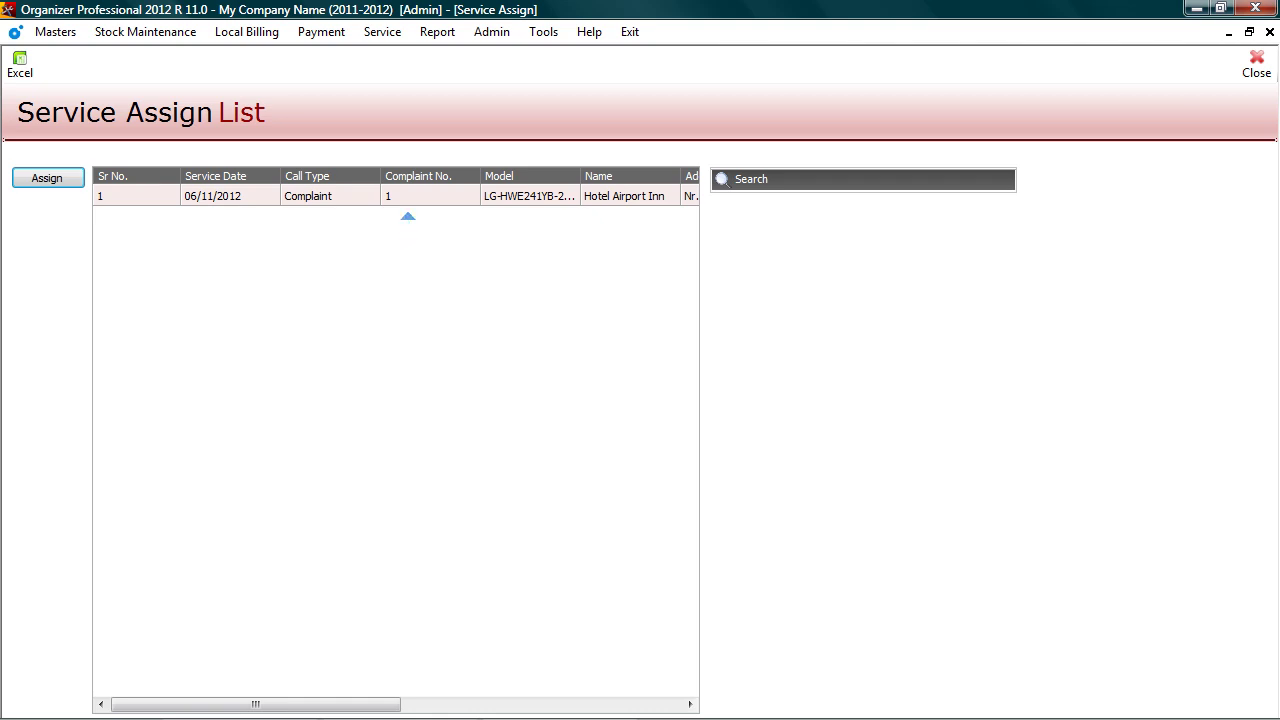
left_click(47, 178)
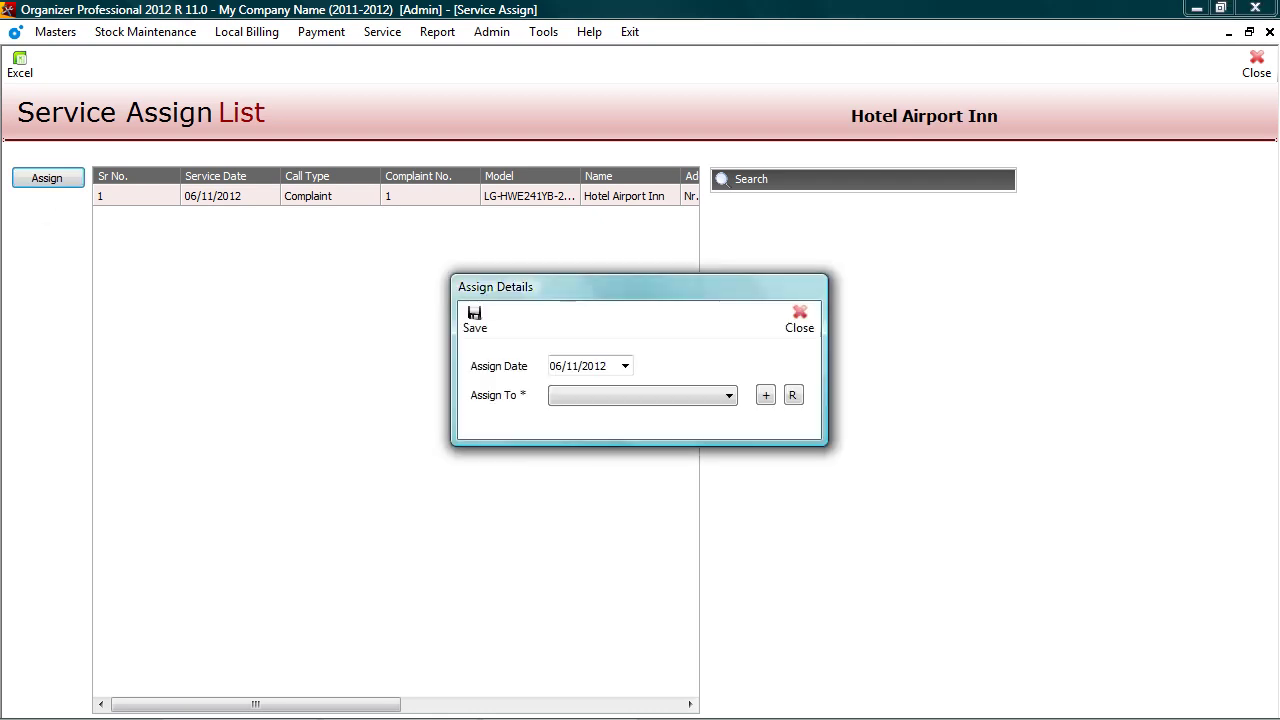
left_click(642, 396)
left_click(600, 438)
left_click(474, 318)
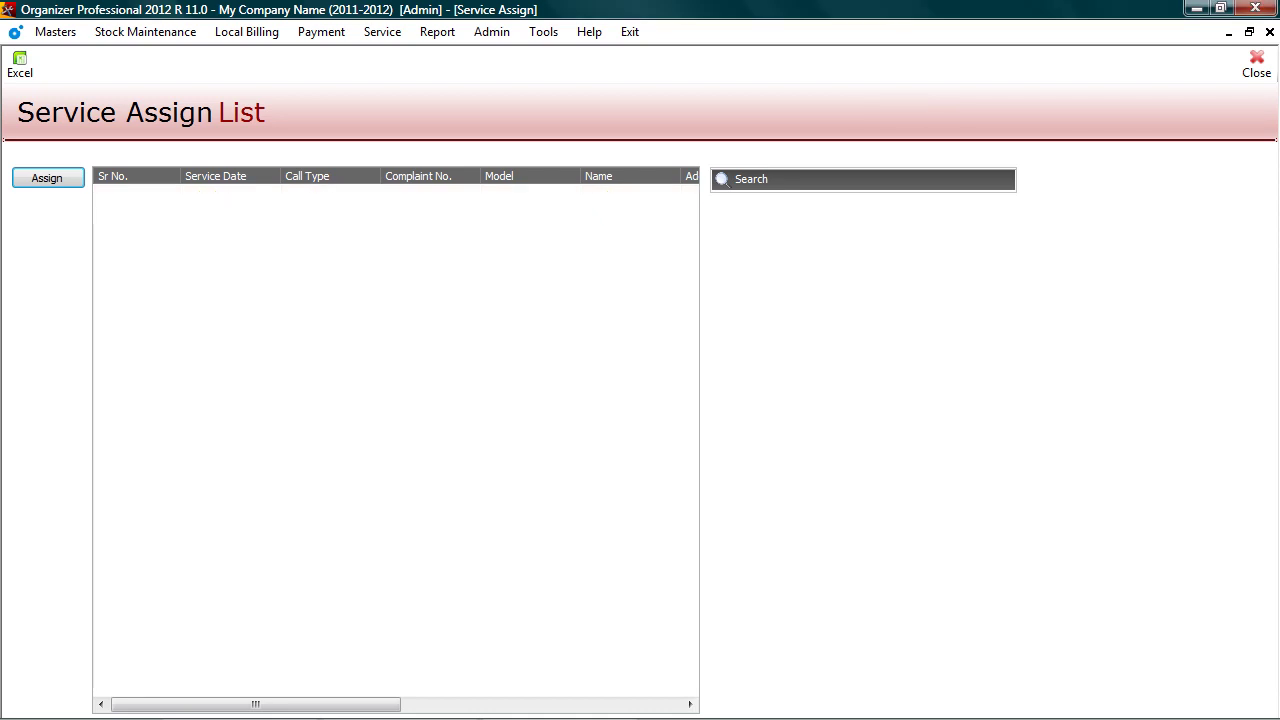
key("Escape")
key("alt+s")
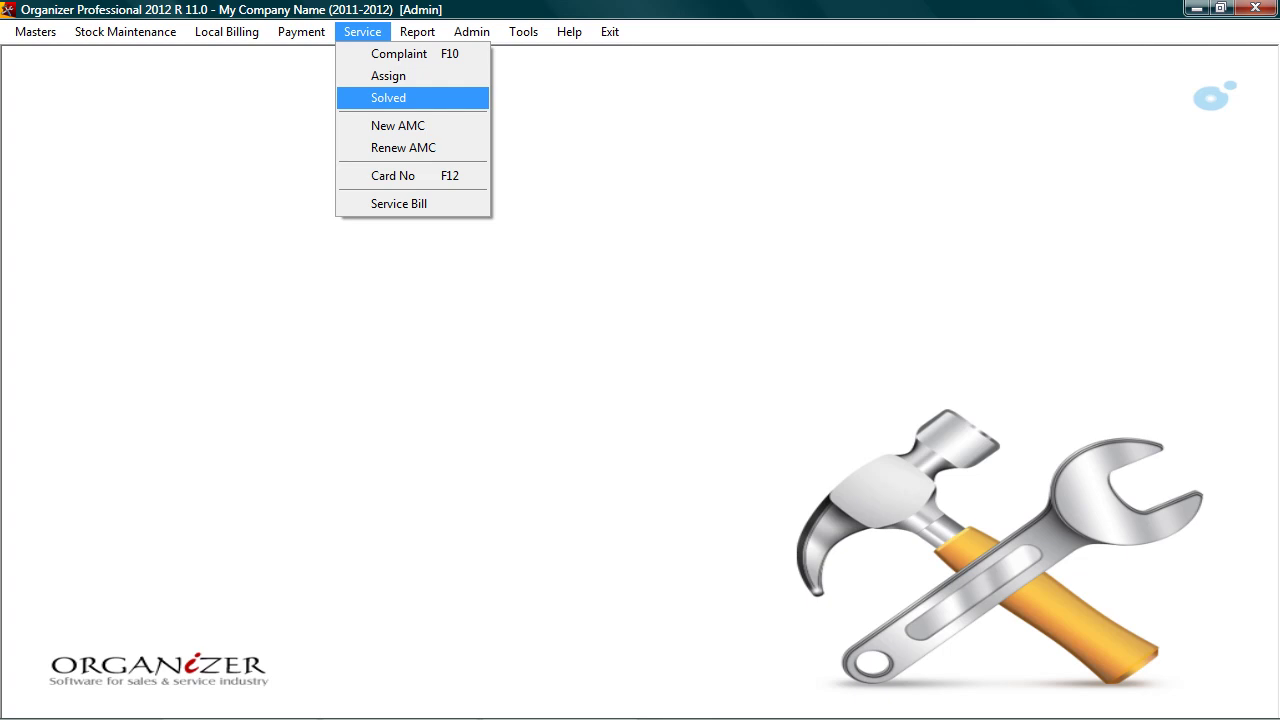
Step: Open the Service Solved list from the Service menu
key("Return")
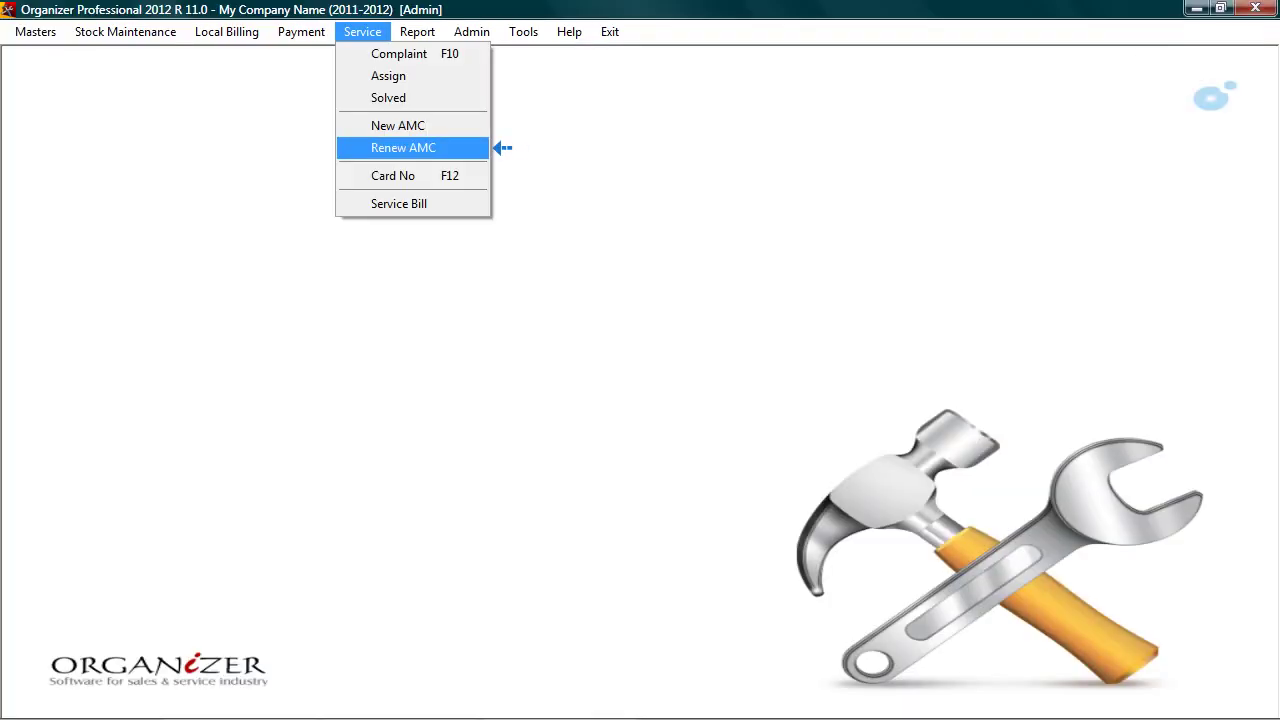
Step: Renew card 1 with No Service frequency, saving it as Card No. 2
key("Return")
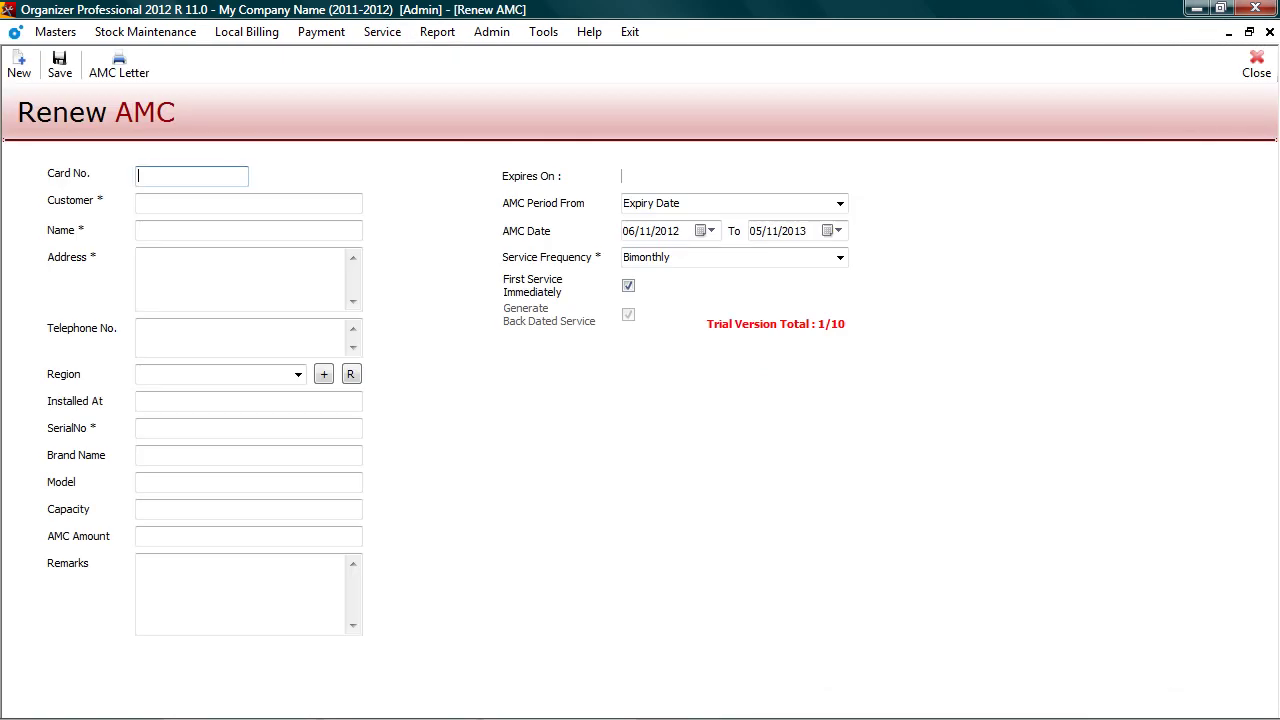
type("1")
key("Return")
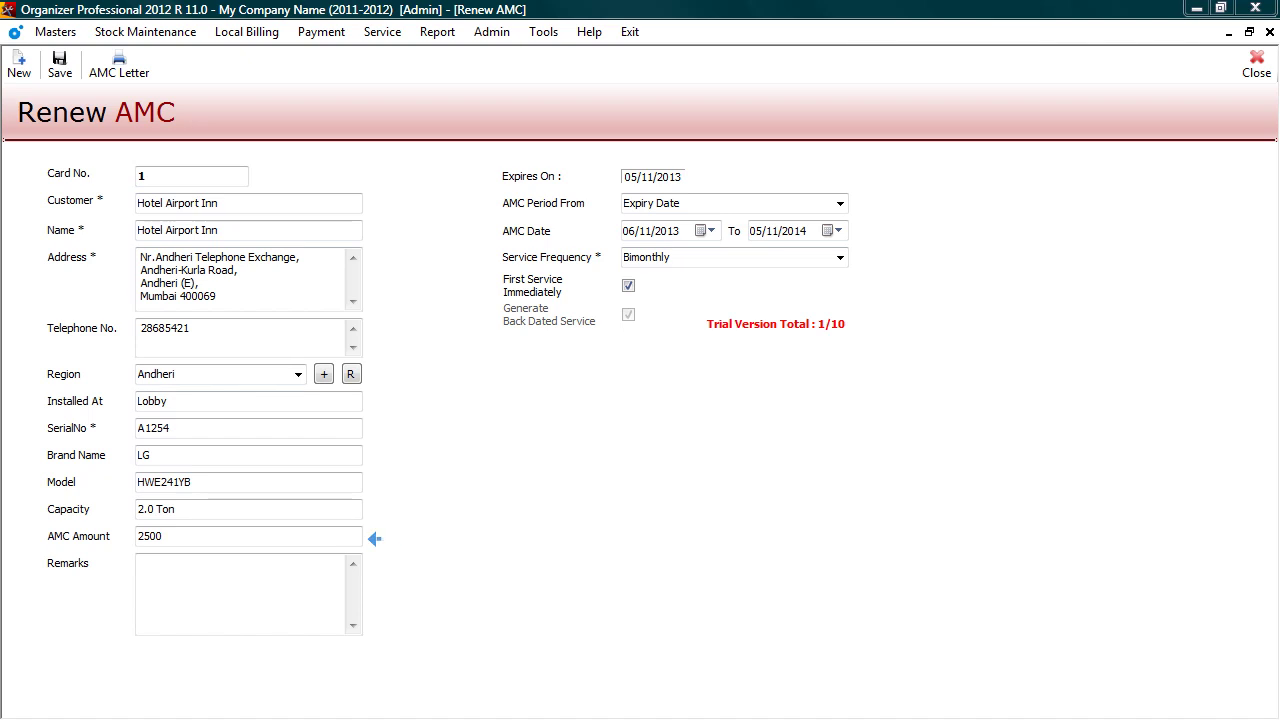
left_click(840, 257)
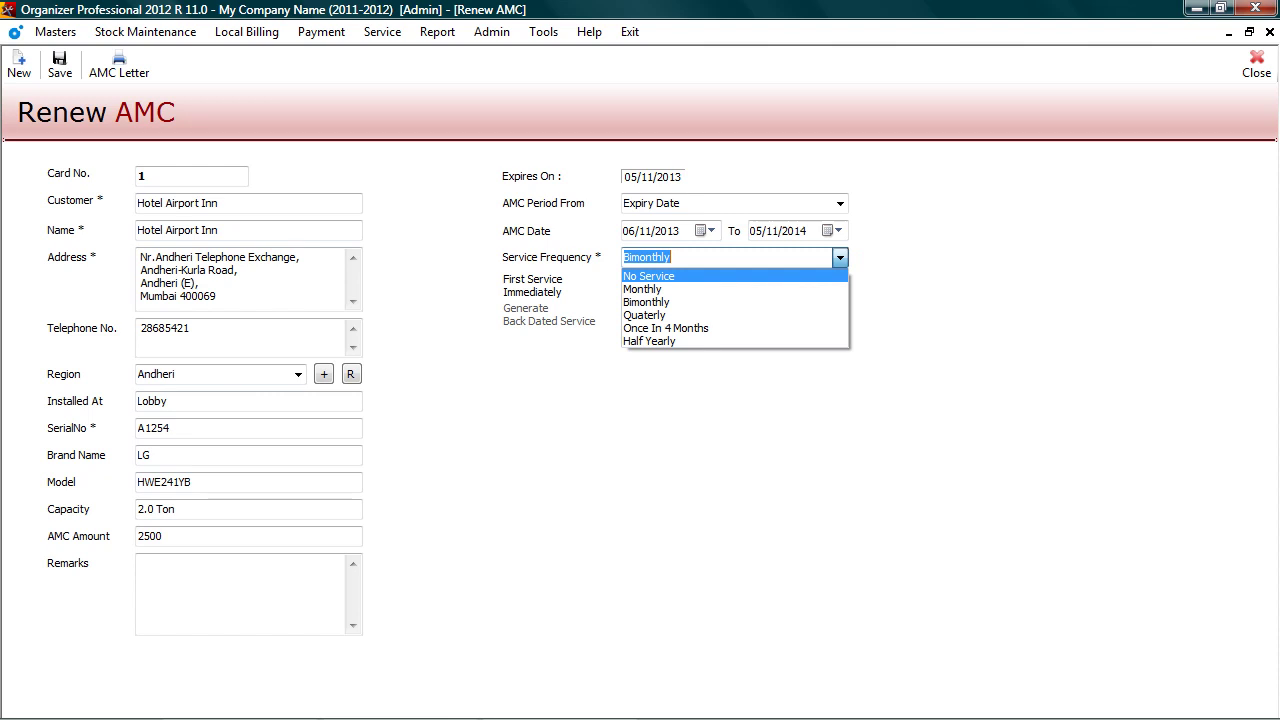
left_click(648, 276)
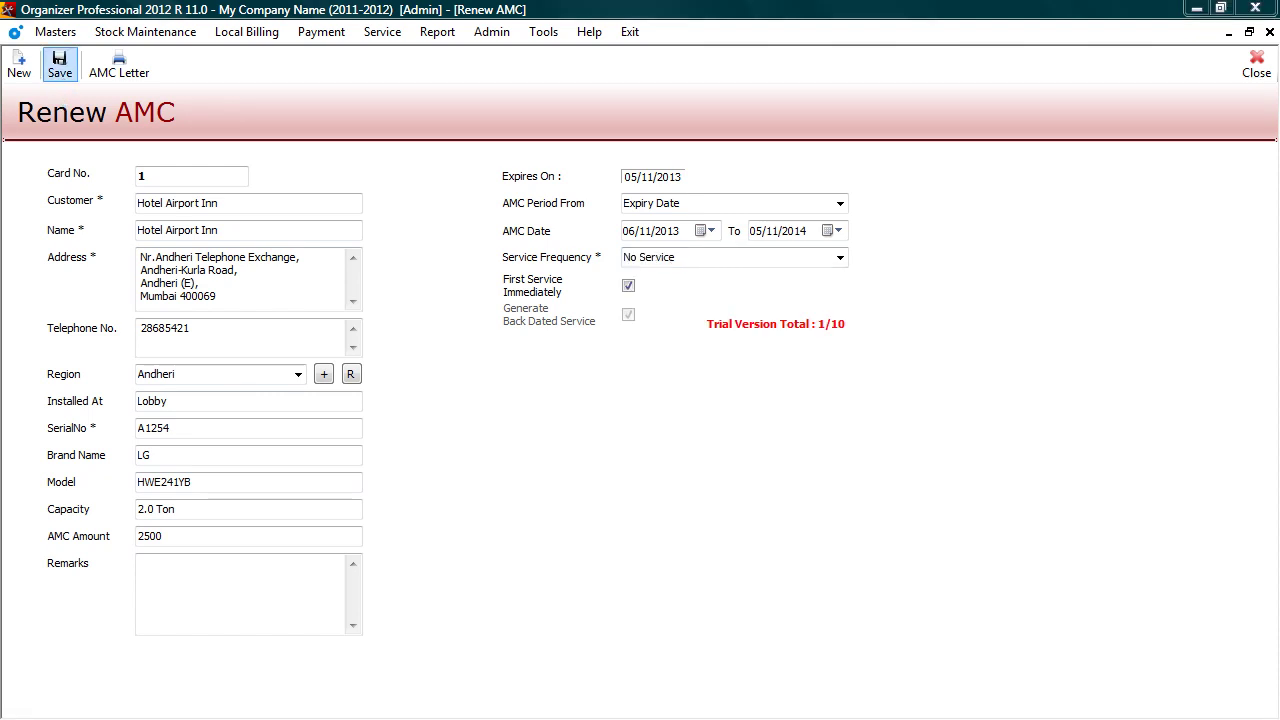
left_click(59, 64)
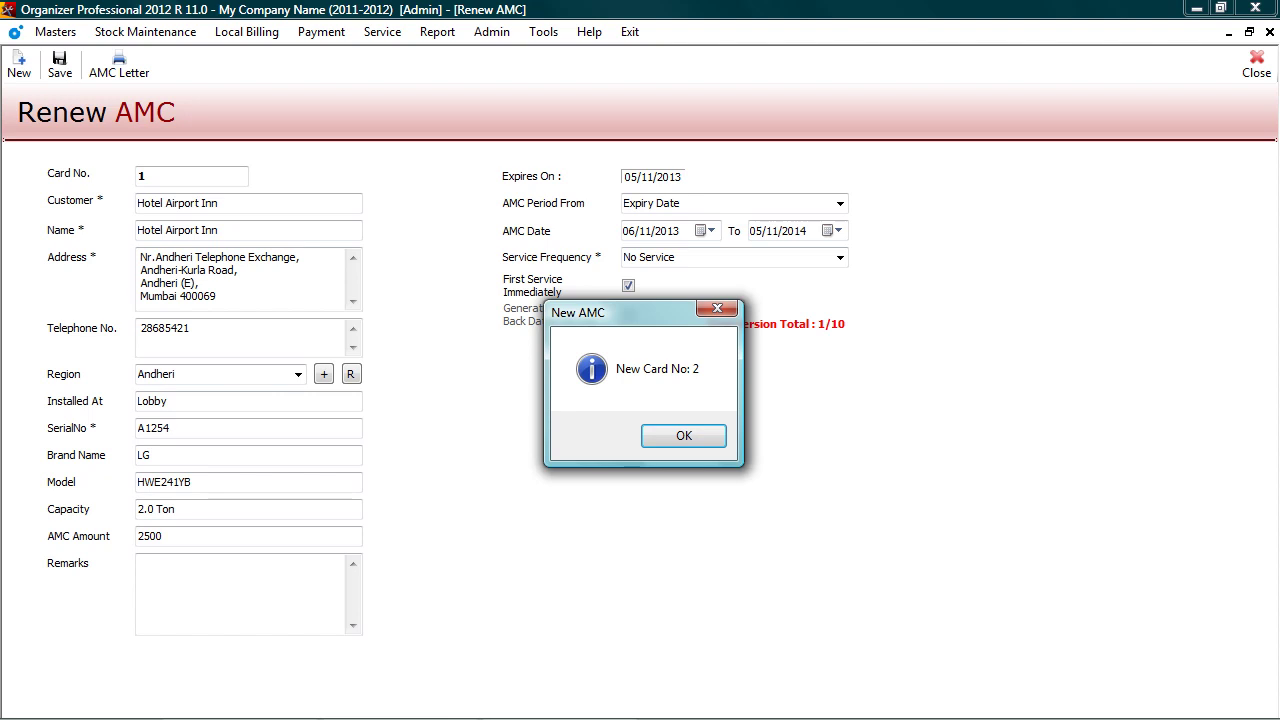
key("Return")
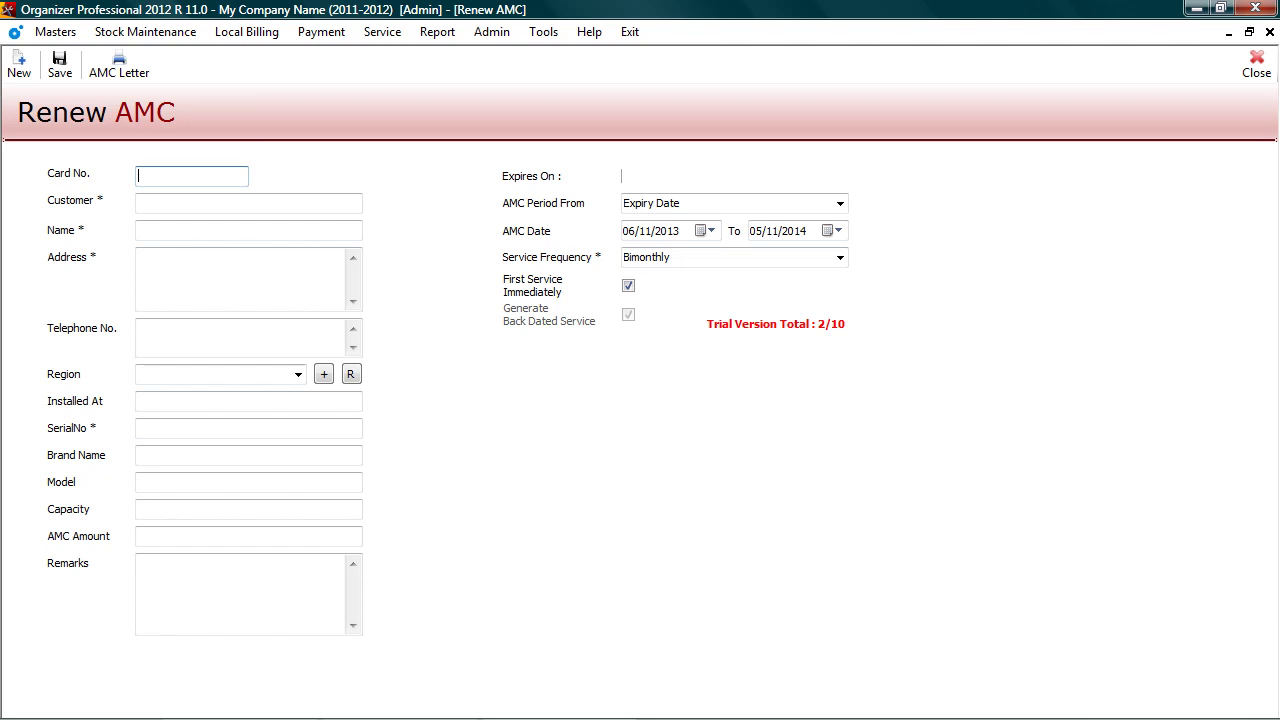
key("Escape")
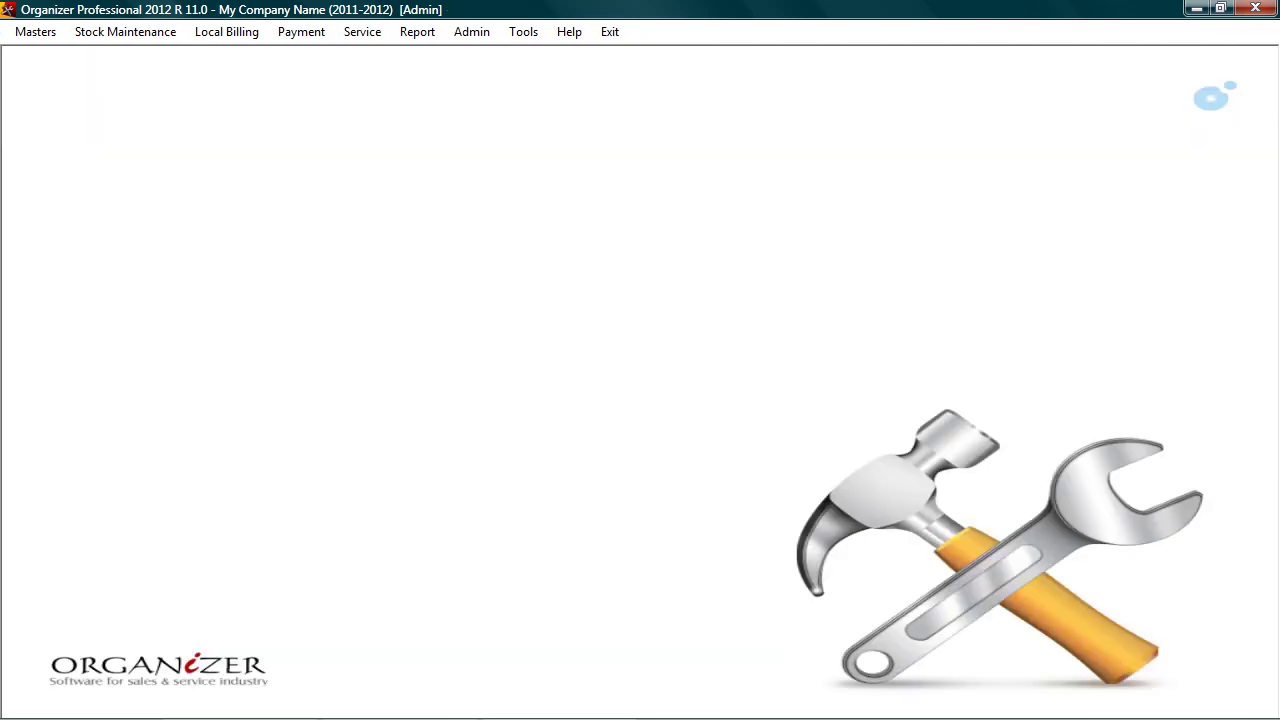
Step: Look up card 2, the renewed Hotel Airport Inn AMC, then card 1, shown cancelled on 06/11/2012
key("alt+s")
key("Up")
key("Up")
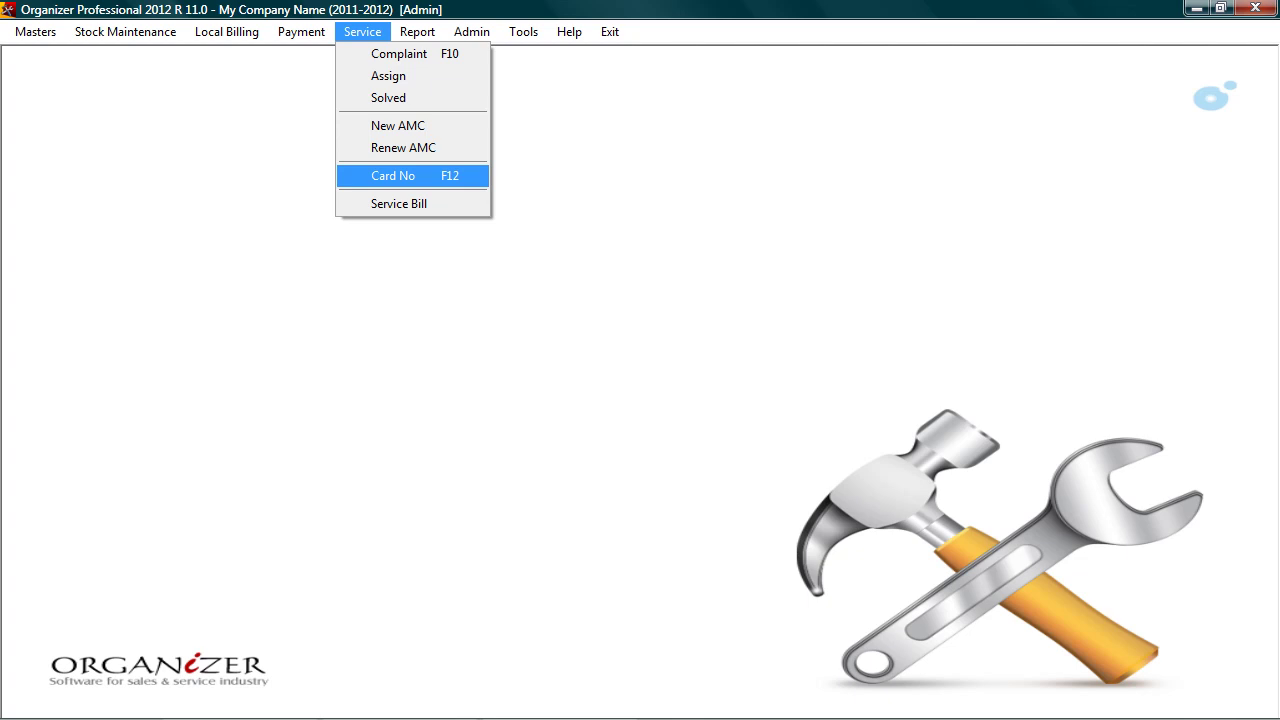
key("Return")
type("2")
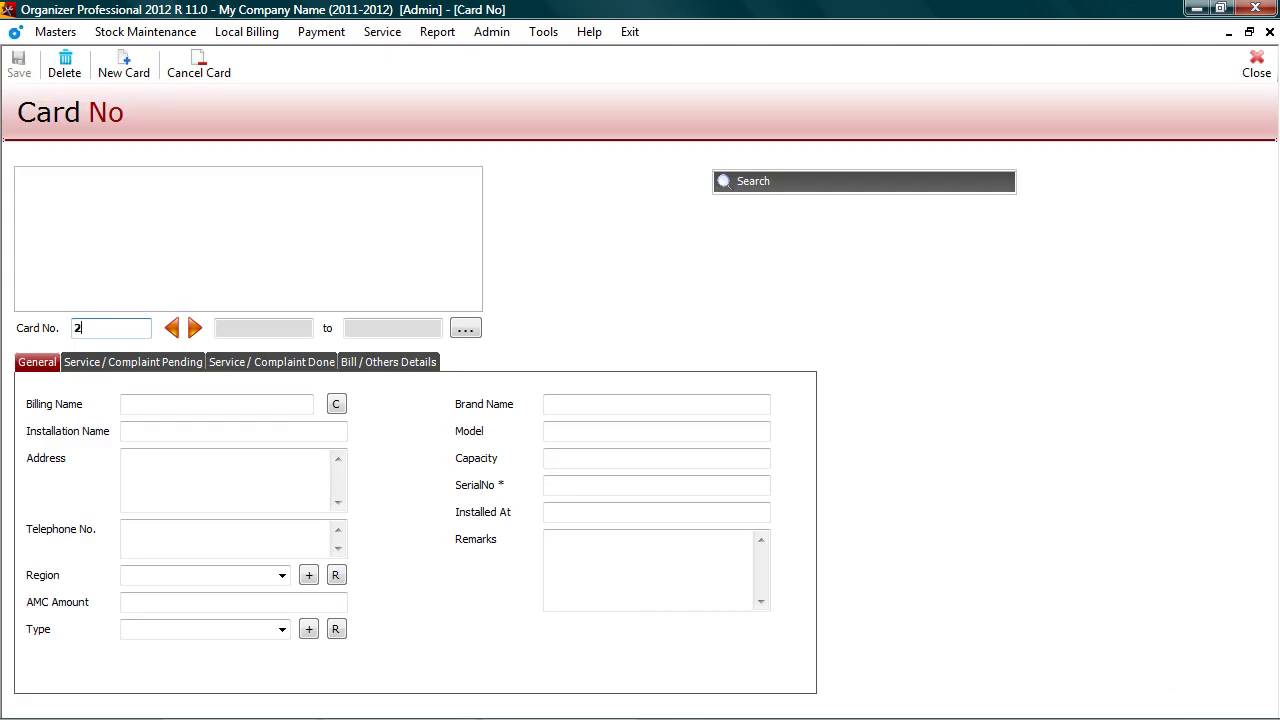
key("Return")
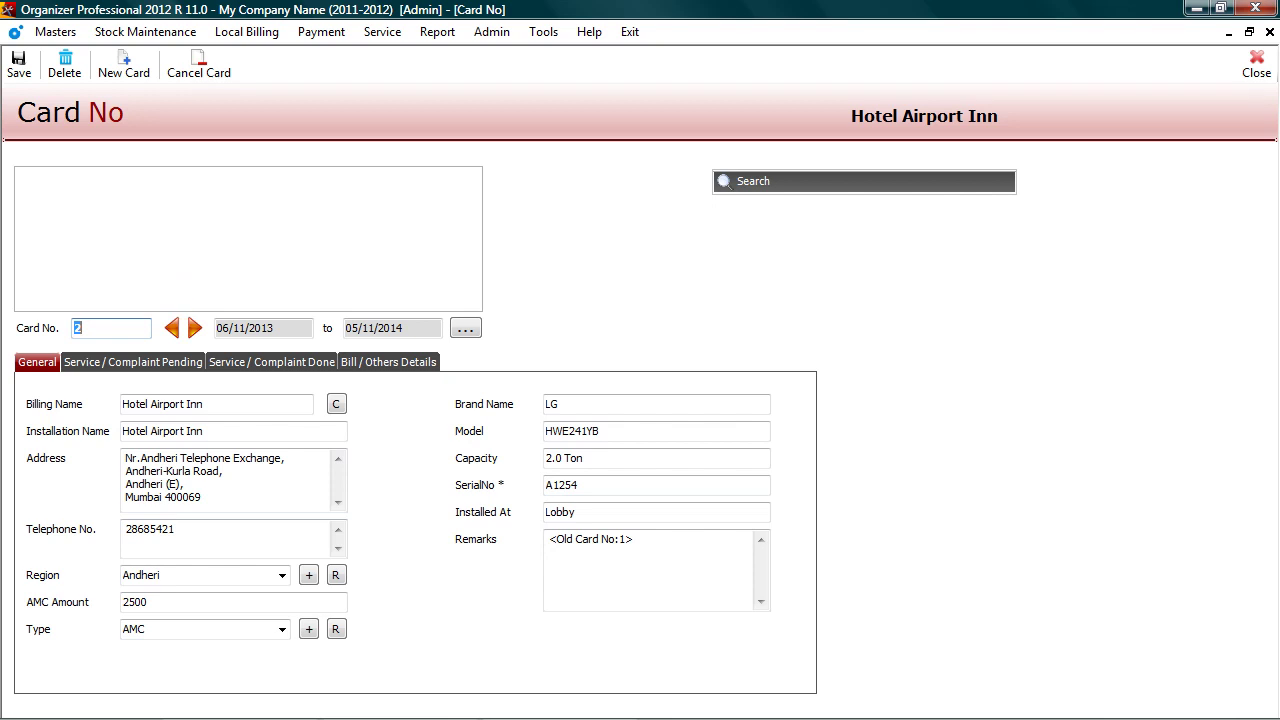
type("1")
key("Return")
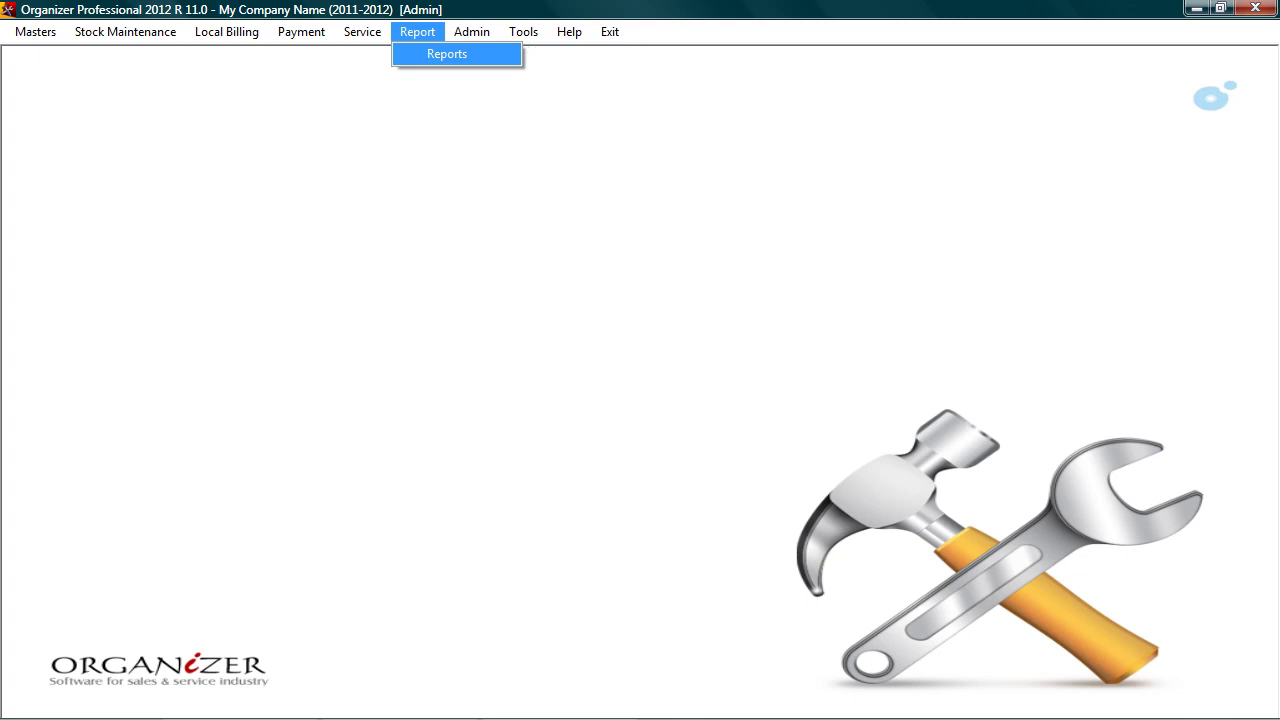
Step: Show the Complaint list for 01/11/2012–30/11/2012 in the Reports window
key("Return")
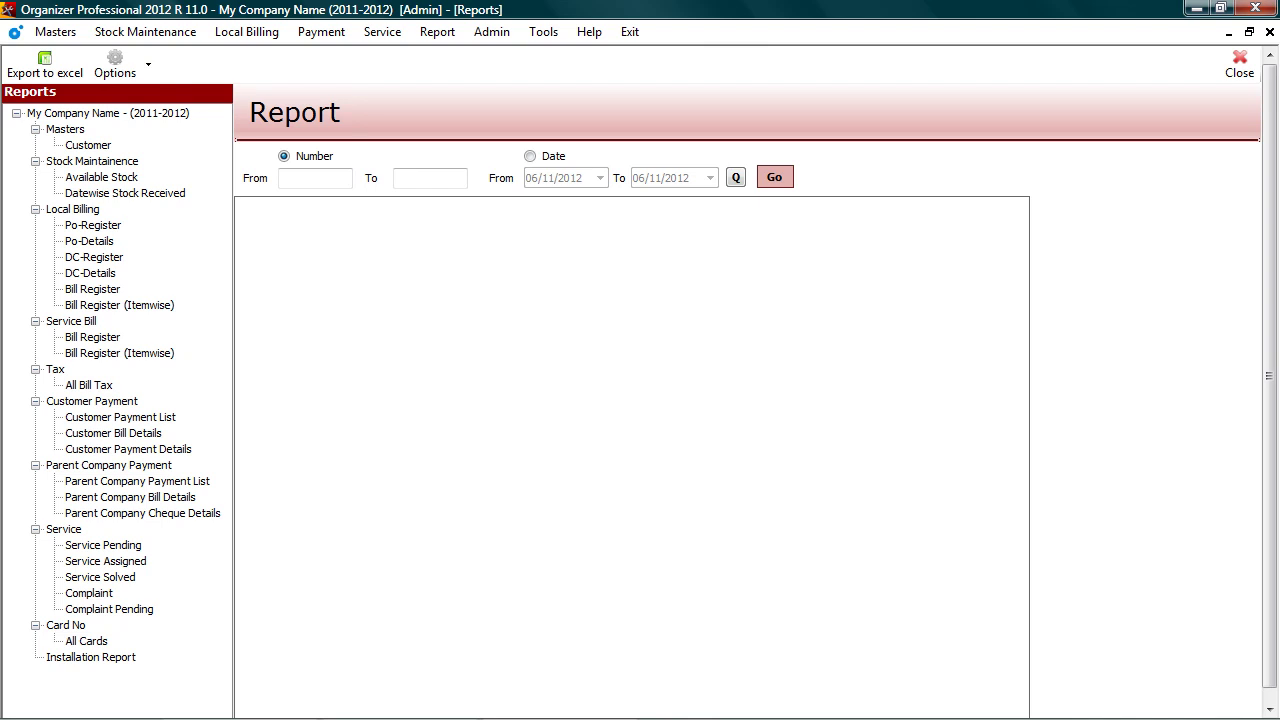
left_click(89, 593)
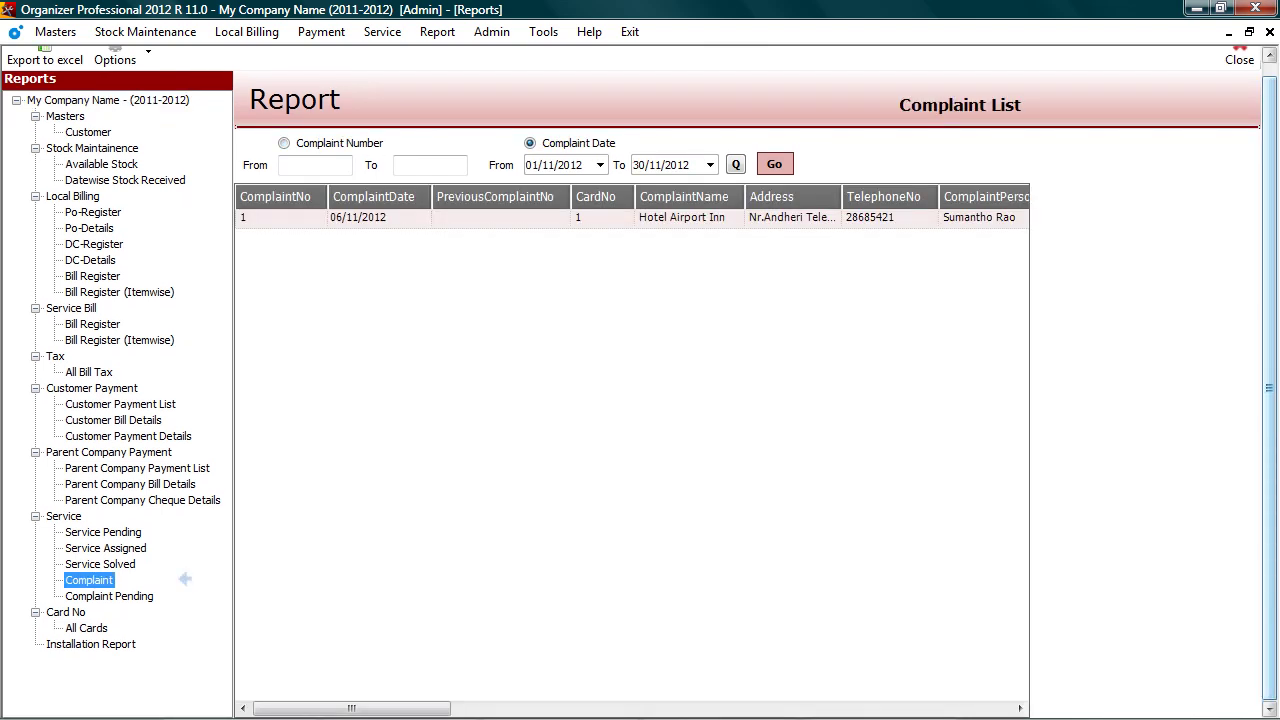